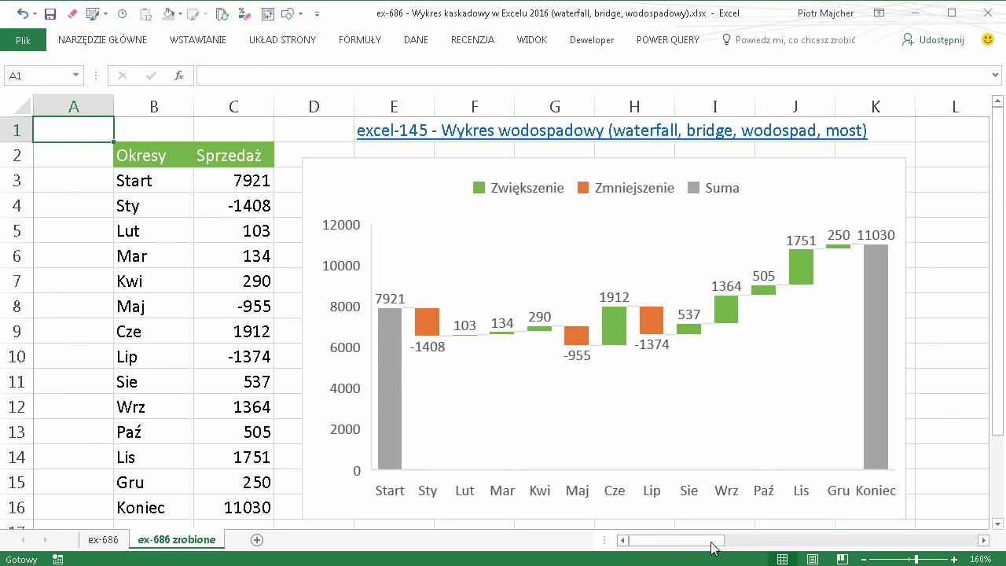
# Go to the ex-686 sheet with the sales table, Start 7921 to Koniec 11030
pyautogui.moveTo(713, 546)
pyautogui.mouseDown()
pyautogui.moveTo(935, 561)
pyautogui.moveTo(554, 519)
pyautogui.mouseUp()
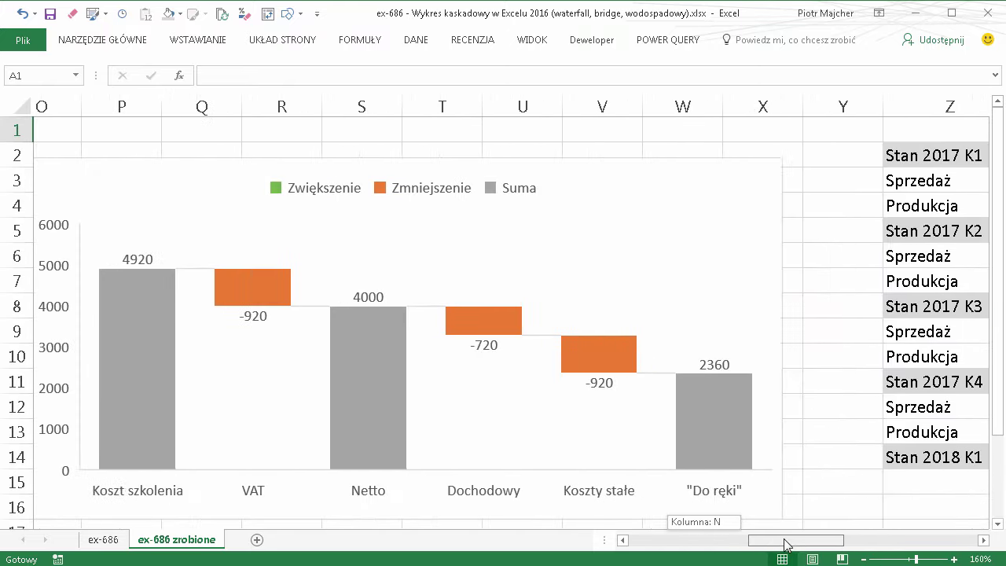
pyautogui.click(103, 539)
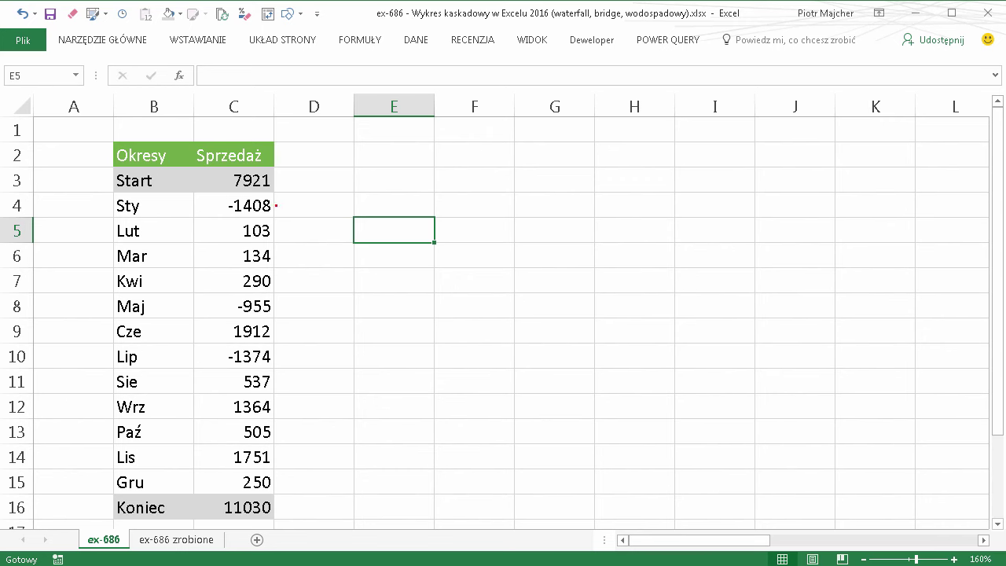
# Select cell C6 in the Sprzedaż data and show the Wstawianie (Insert) chart commands
pyautogui.moveTo(270, 194)
pyautogui.mouseDown()
pyautogui.moveTo(289, 394)
pyautogui.moveTo(235, 492)
pyautogui.moveTo(202, 487)
pyautogui.mouseUp()
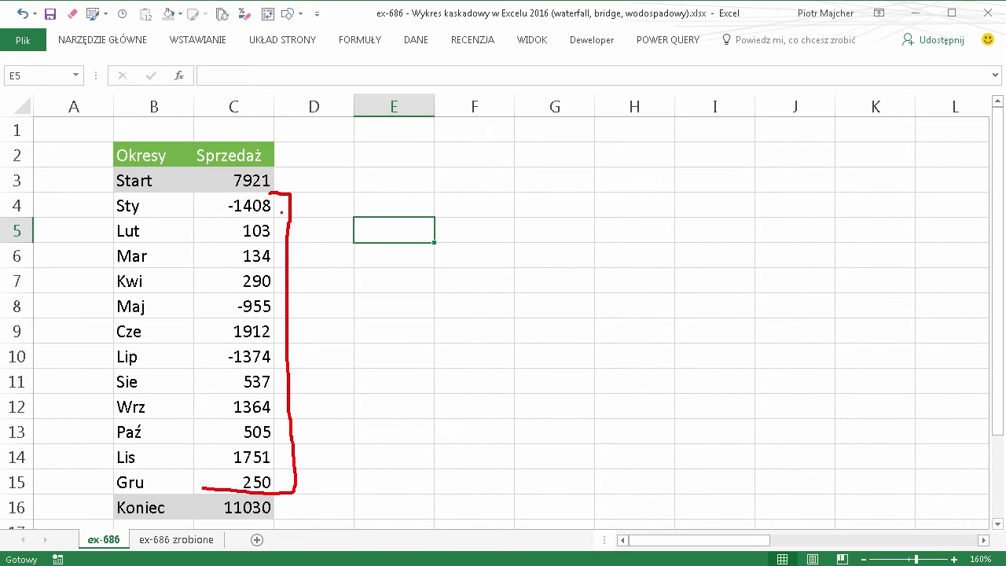
pyautogui.moveTo(283, 177); pyautogui.dragTo(422, 177)
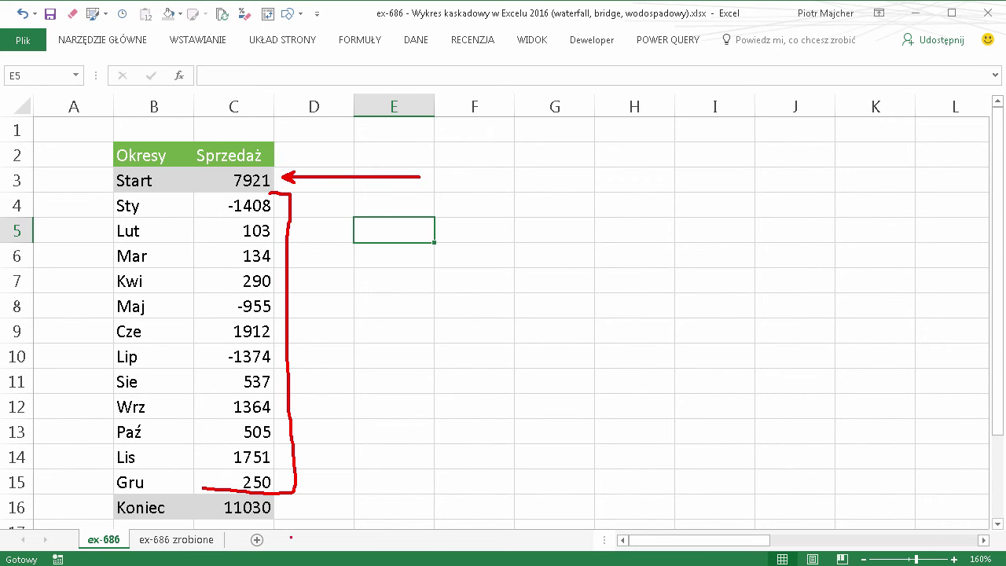
pyautogui.moveTo(280, 508); pyautogui.dragTo(395, 507)
pyautogui.press('Escape')
pyautogui.click(218, 248)
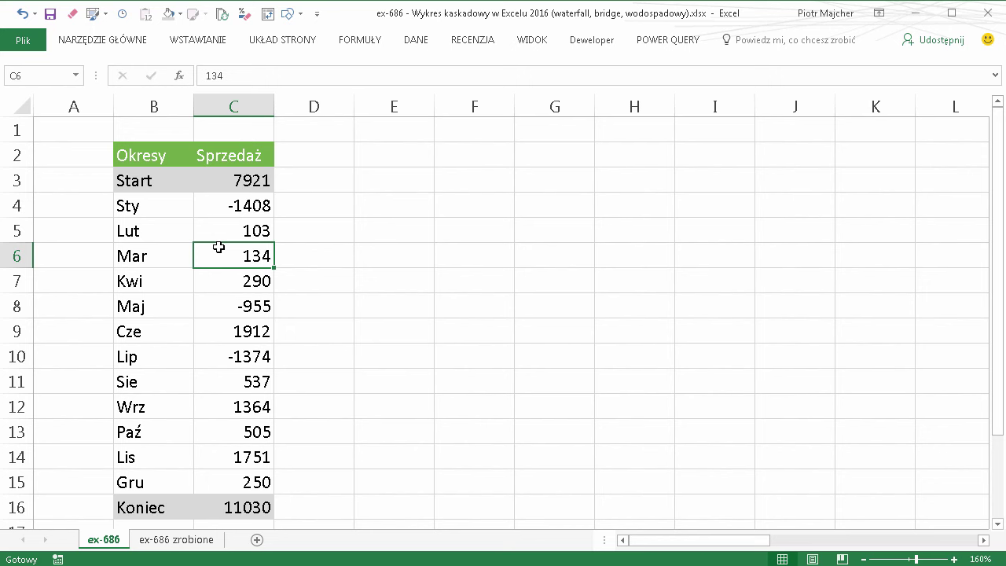
pyautogui.click(215, 44)
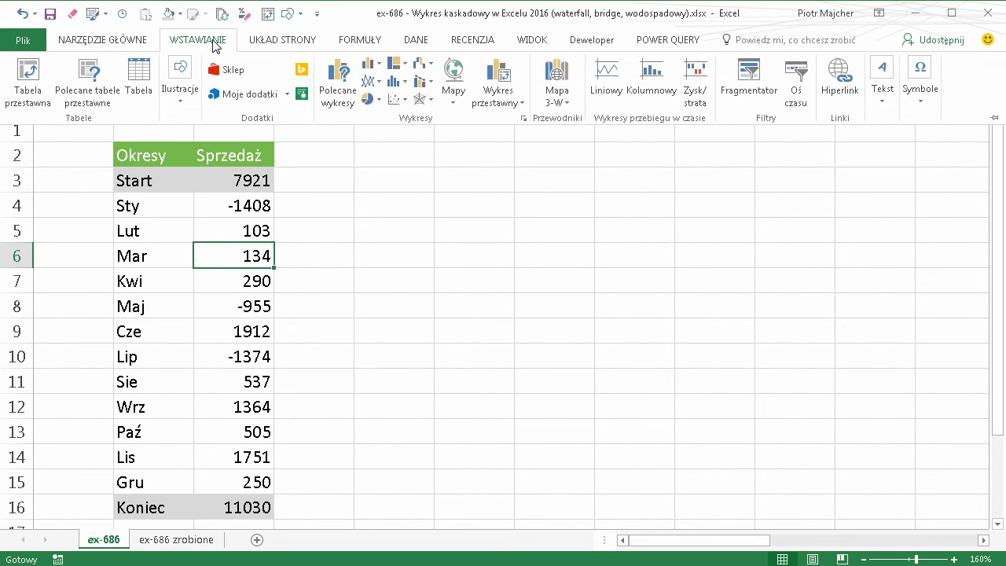
# Insert a Kaskadowy waterfall chart of the sales and move it right of the table
pyautogui.click(431, 68)
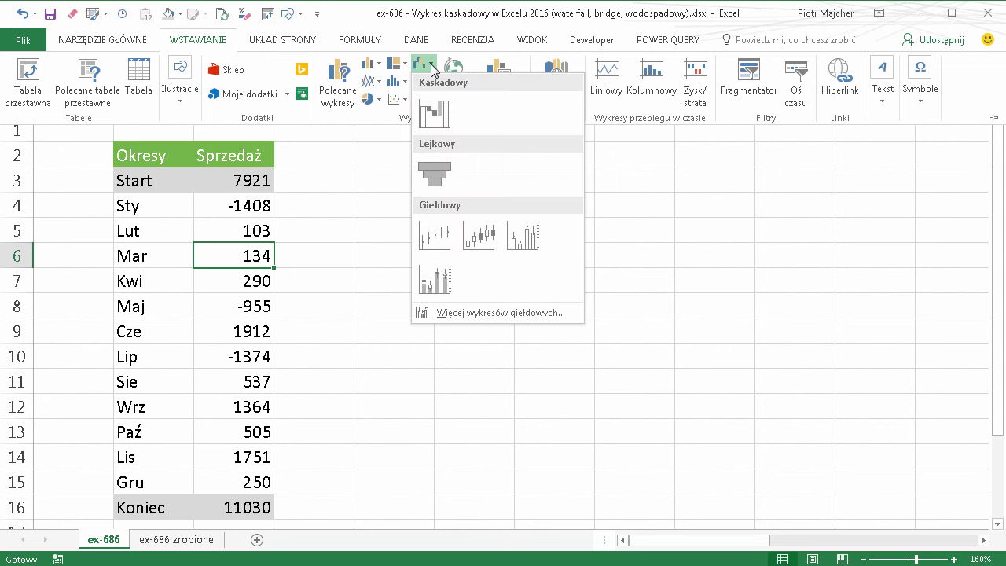
pyautogui.click(438, 116)
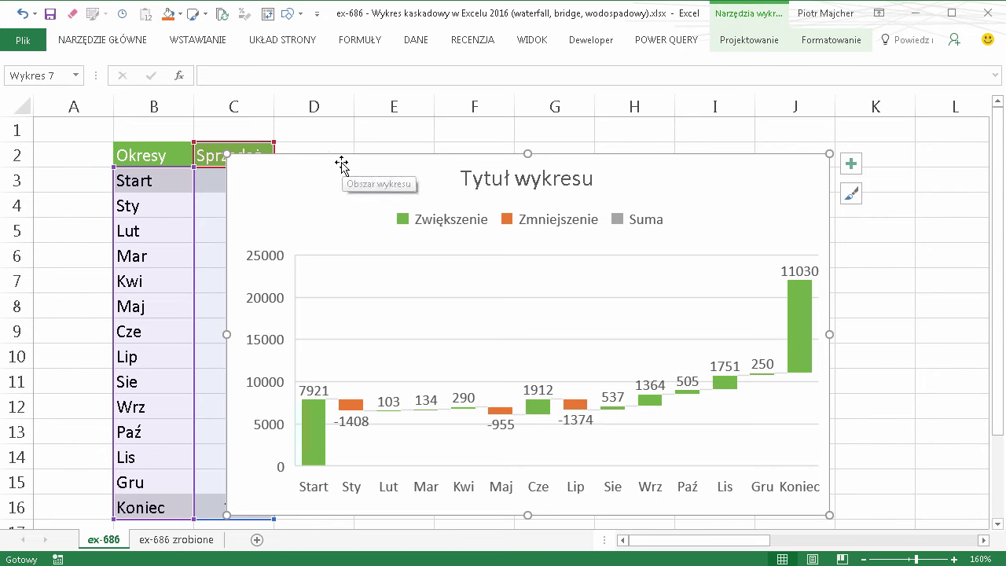
pyautogui.moveTo(342, 165); pyautogui.dragTo(423, 142)
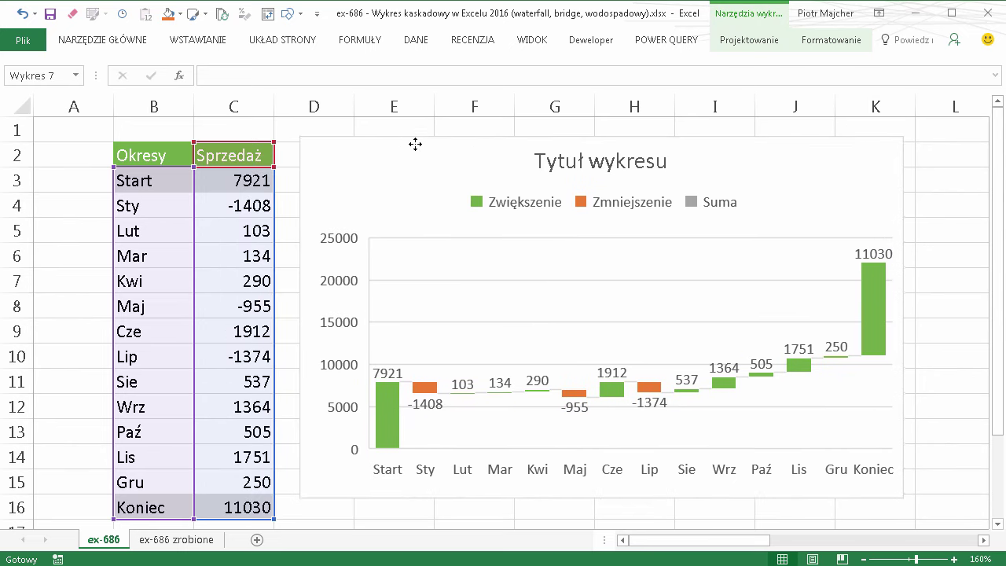
# Delete the chart title and the major horizontal gridlines
pyautogui.click(590, 165)
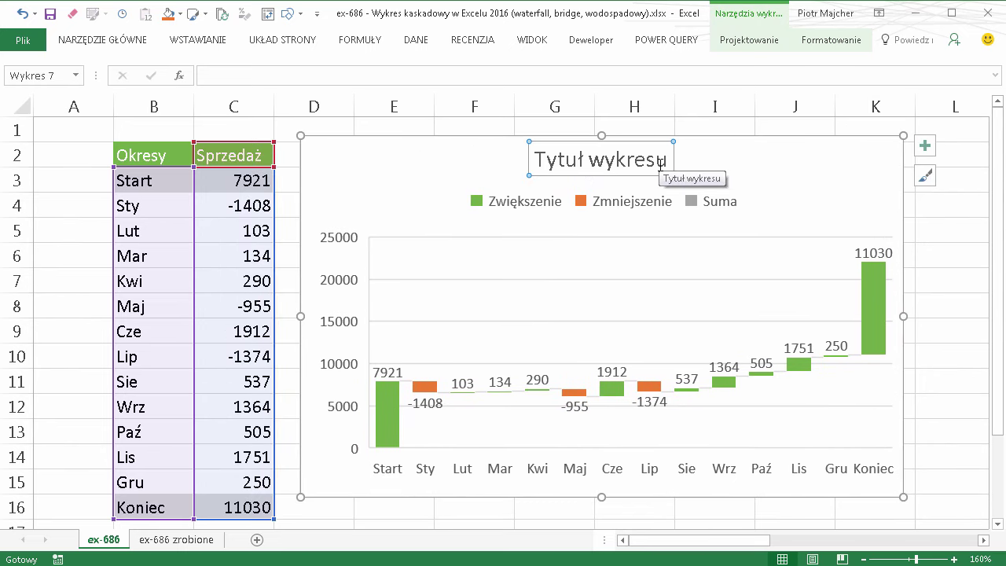
pyautogui.press('Delete')
pyautogui.click(721, 251)
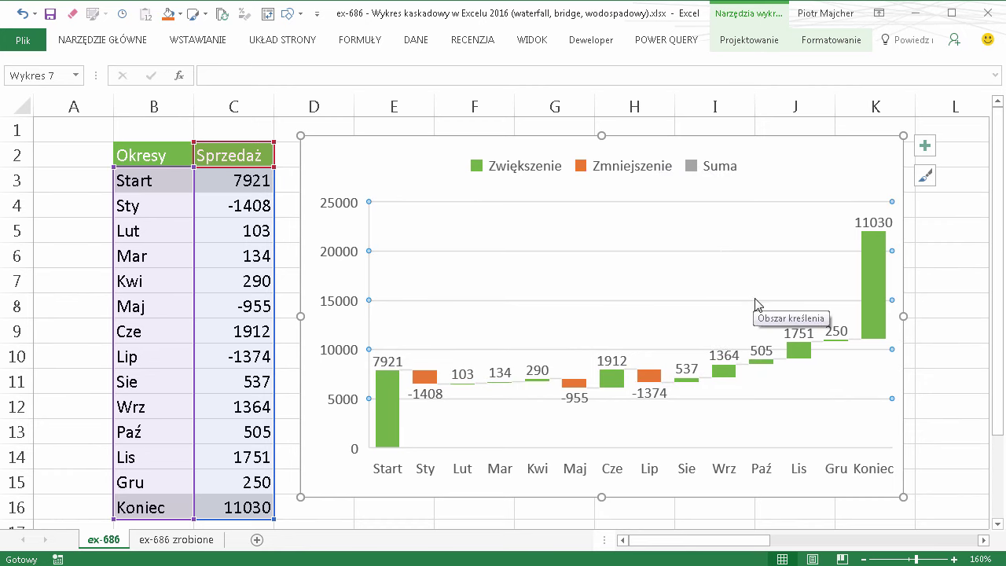
pyautogui.press('Delete')
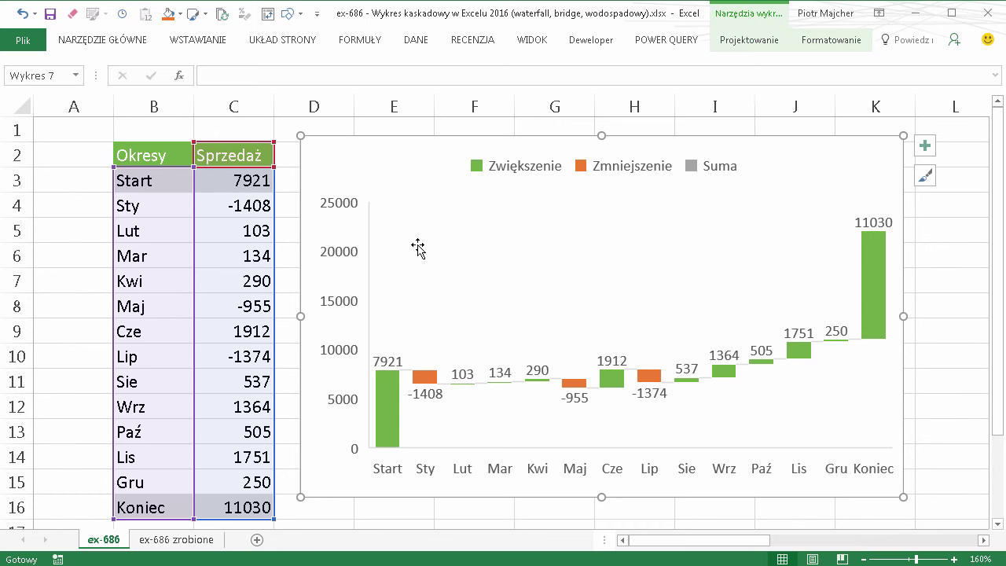
# Open the Formatowanie serii danych pane for the Sprzedaż waterfall bars
pyautogui.rightClick(463, 212)
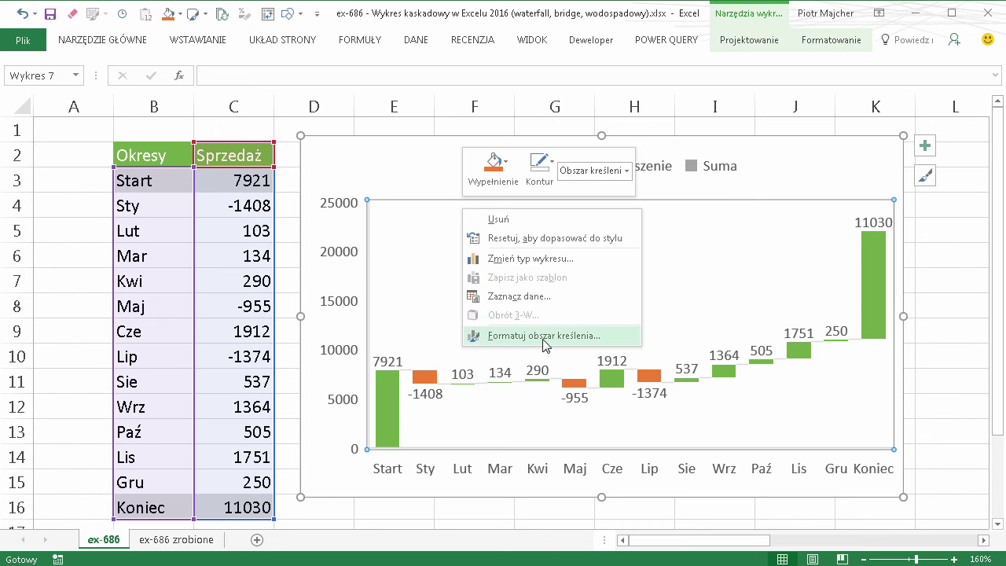
pyautogui.rightClick(415, 163)
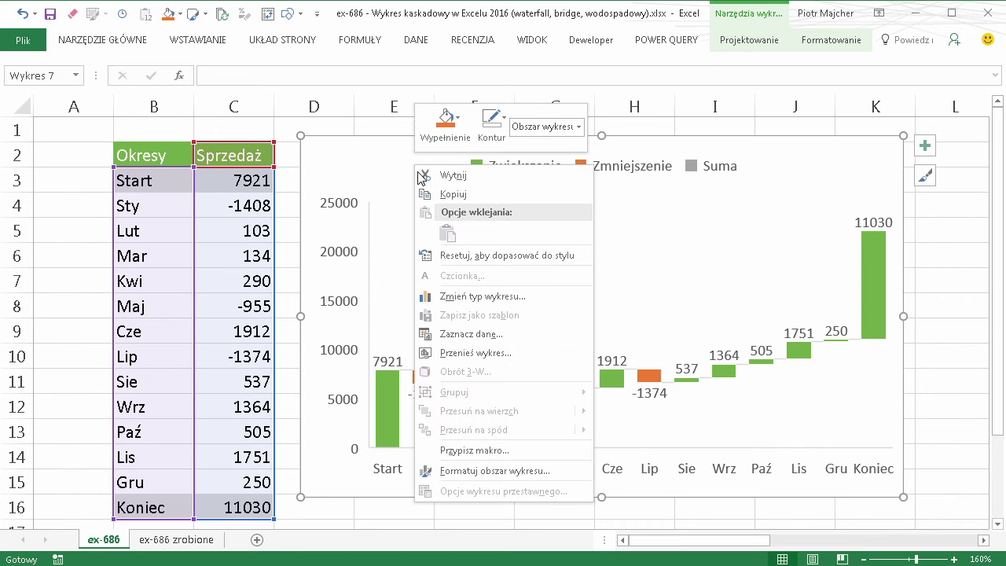
pyautogui.rightClick(396, 405)
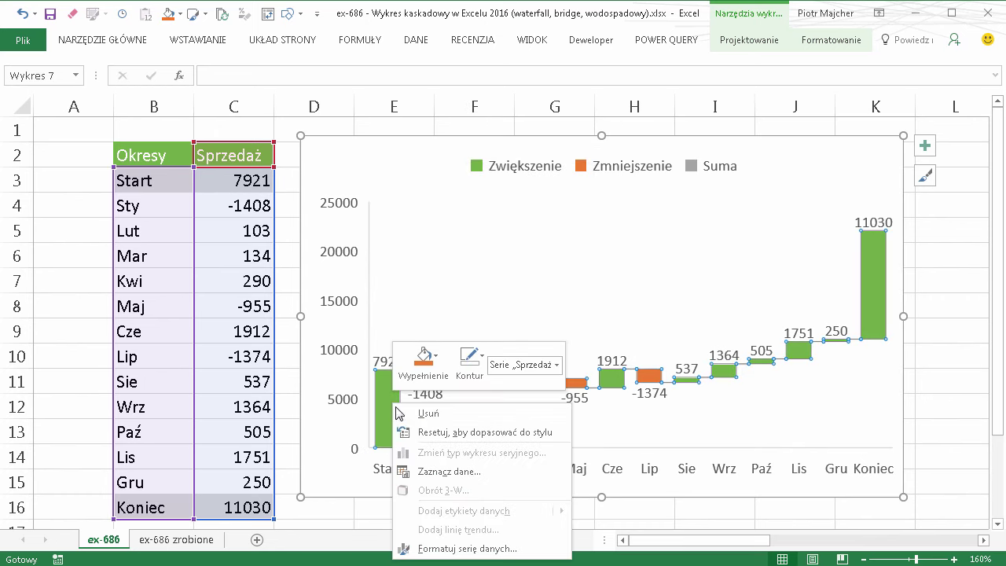
pyautogui.click(482, 549)
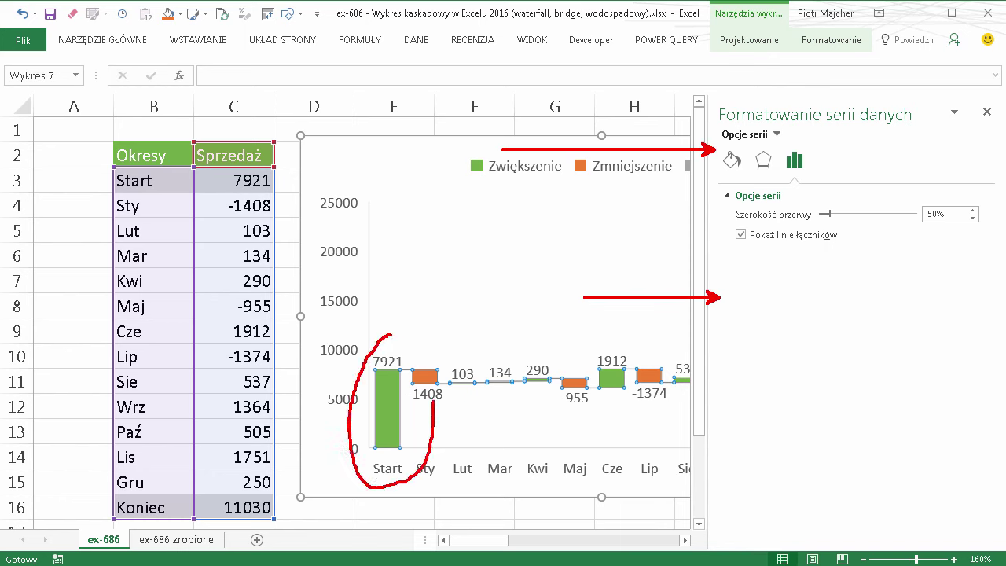
pyautogui.click(449, 344)
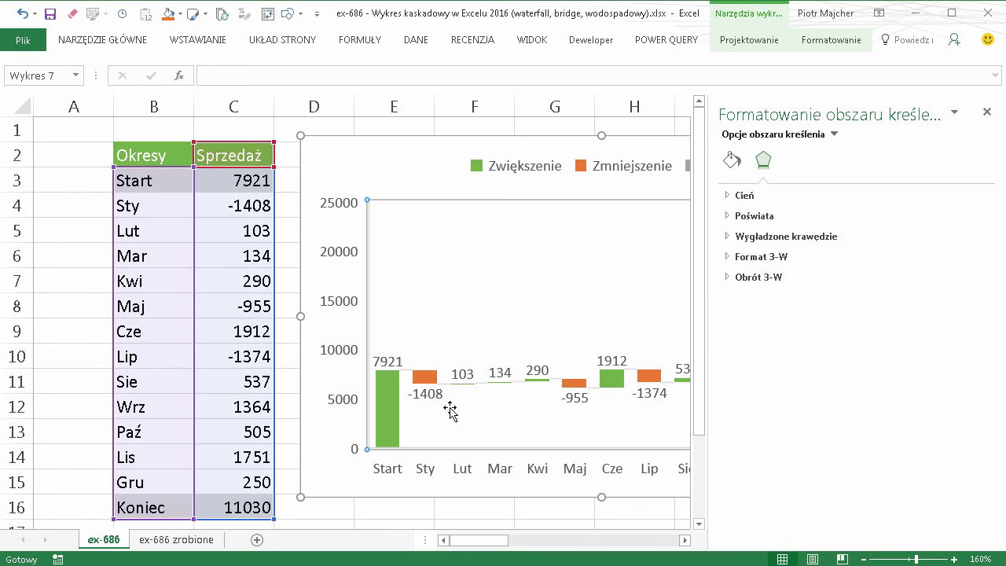
pyautogui.click(389, 384)
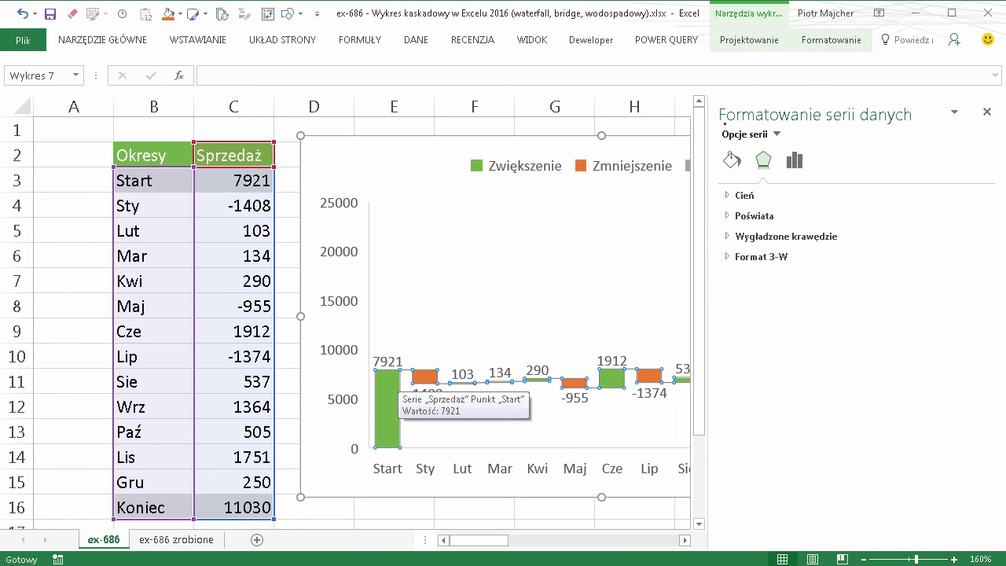
pyautogui.moveTo(695, 85); pyautogui.dragTo(944, 142)
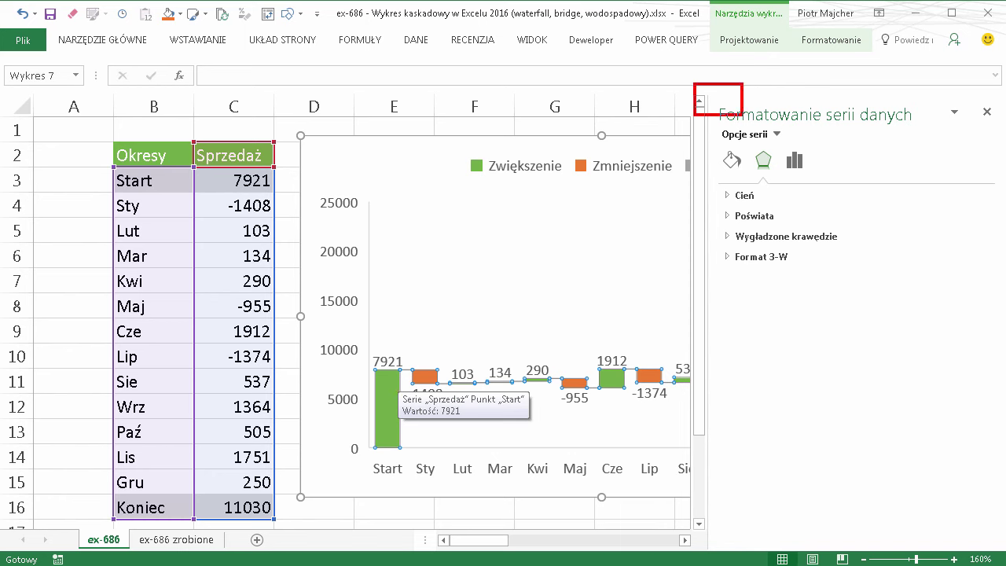
pyautogui.press('Escape')
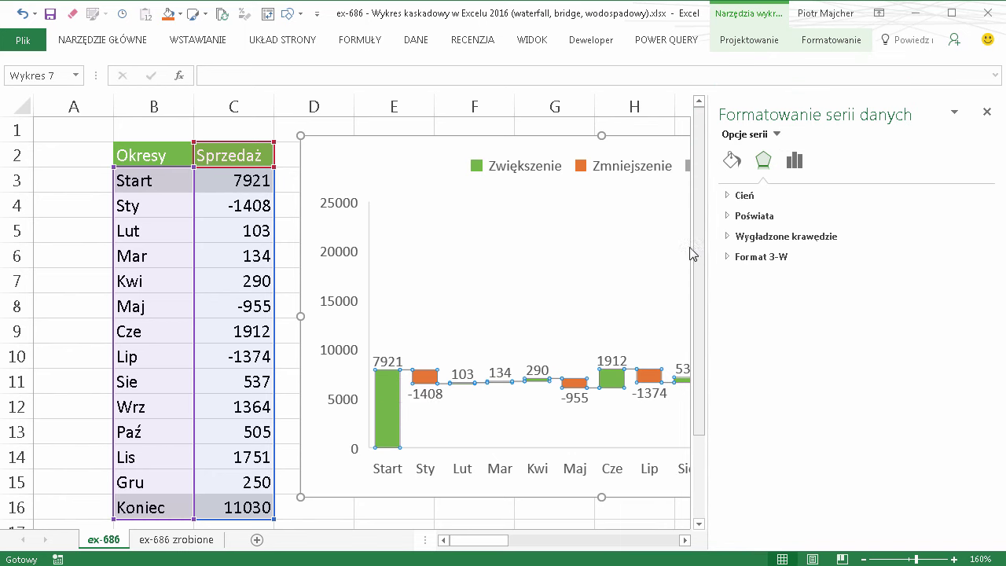
# Set the Start bar as a total with 'Ustaw jako sumę'
pyautogui.click(391, 401)
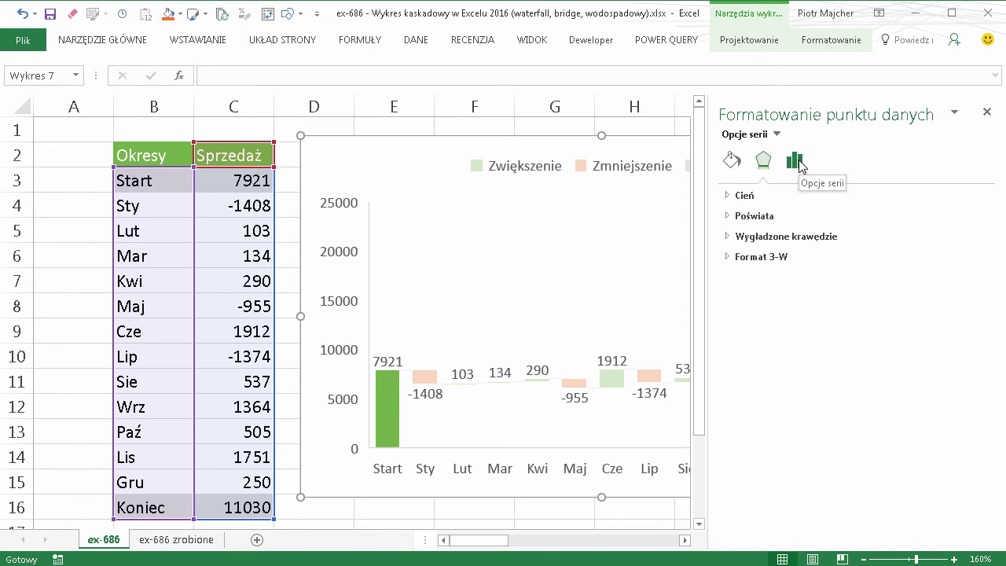
pyautogui.click(796, 161)
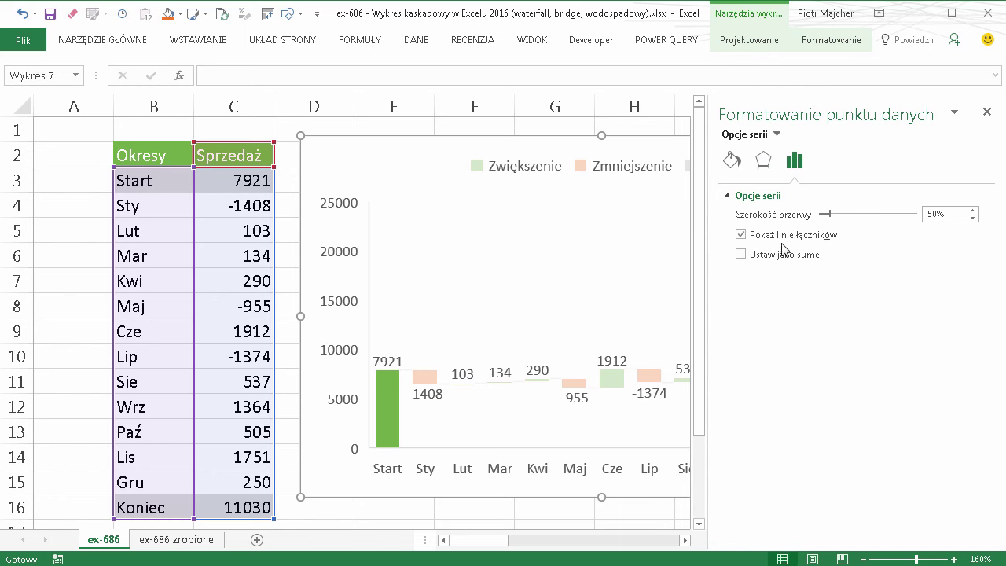
pyautogui.click(741, 255)
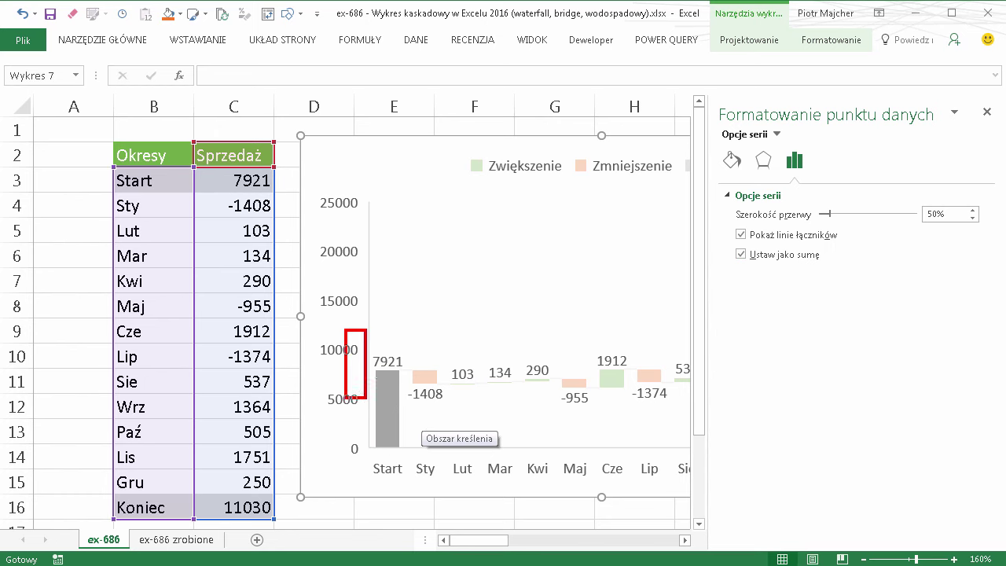
pyautogui.moveTo(366, 329); pyautogui.dragTo(425, 483)
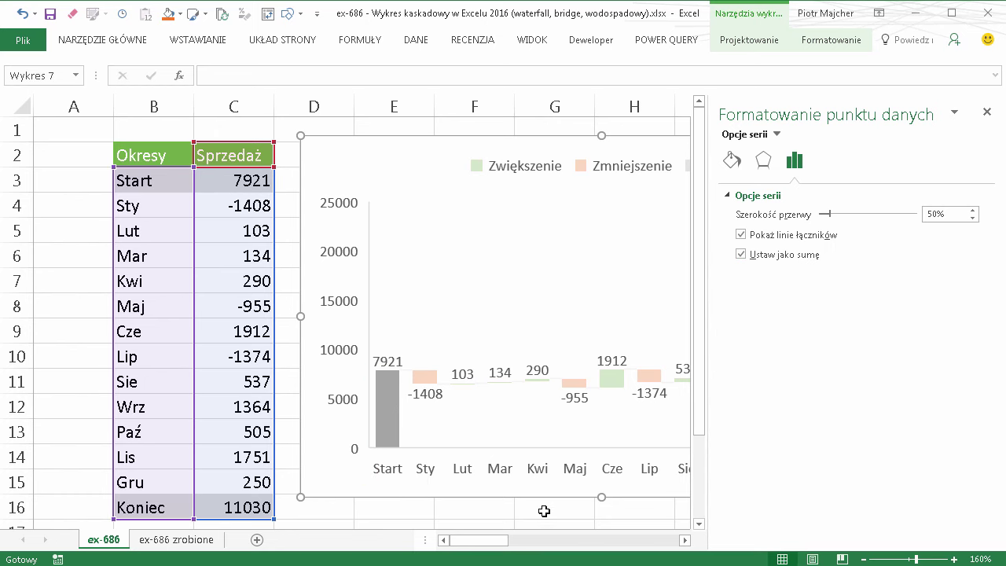
pyautogui.moveTo(507, 540); pyautogui.dragTo(548, 554)
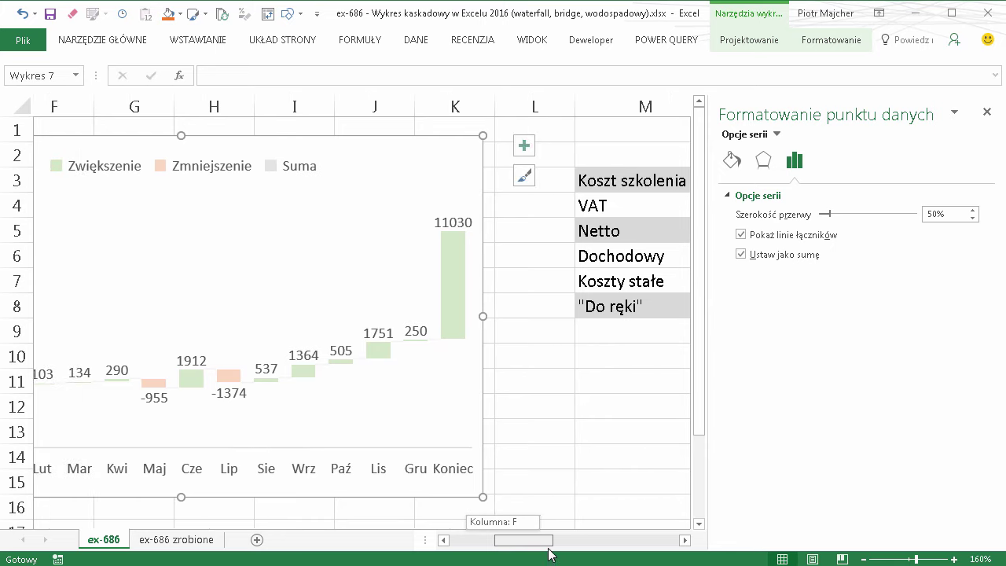
# Set the Koniec bar as a total so it rises to 11030
pyautogui.click(473, 297)
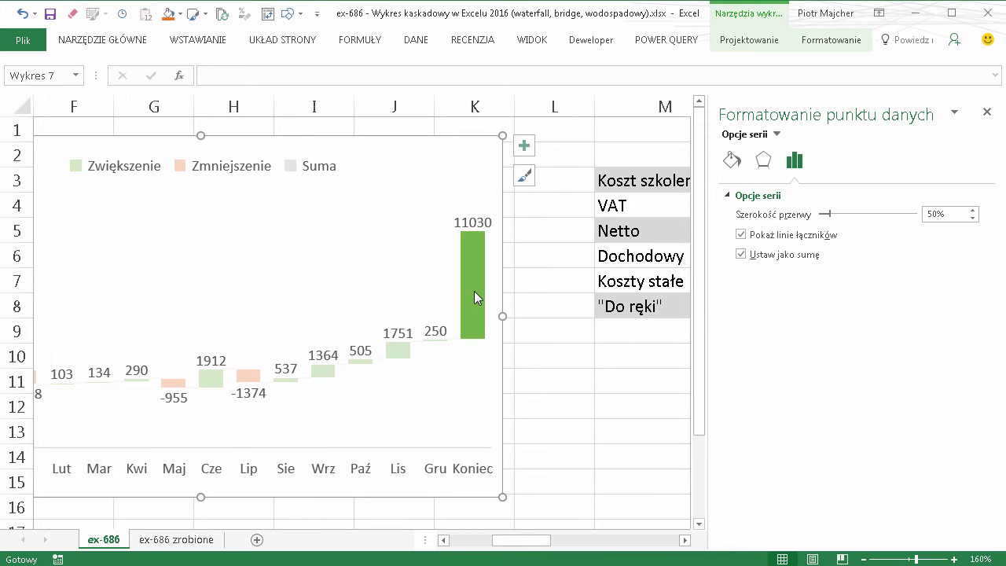
pyautogui.click(741, 254)
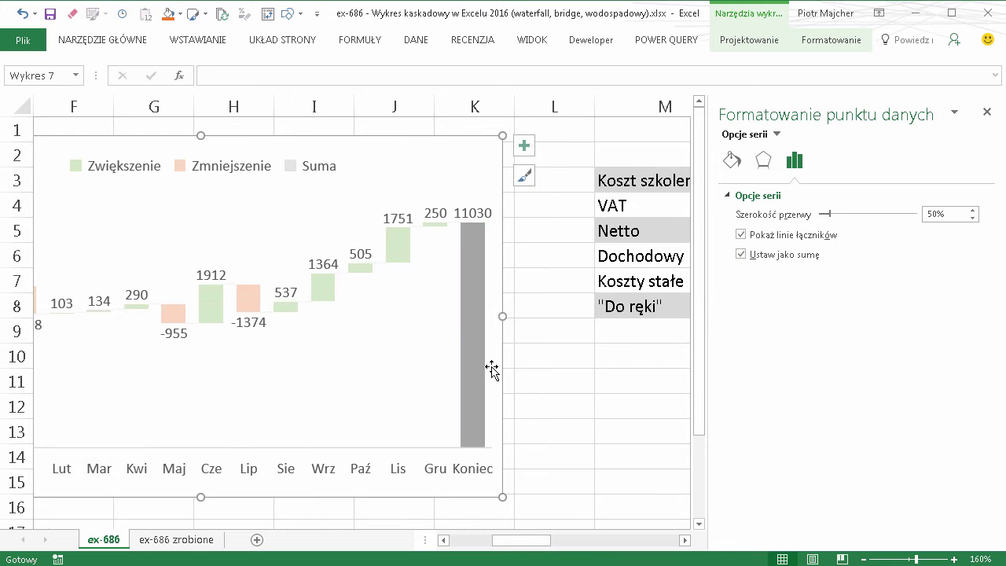
pyautogui.moveTo(541, 540); pyautogui.dragTo(521, 545)
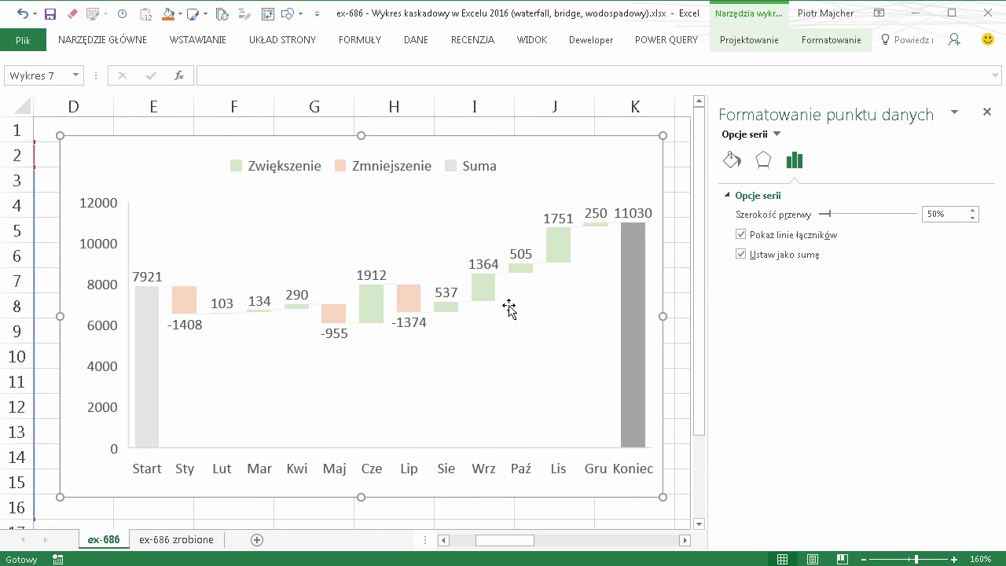
# Clear the bar selection and scroll right to the Przepływy table (4920 to 2360)
pyautogui.click(567, 154)
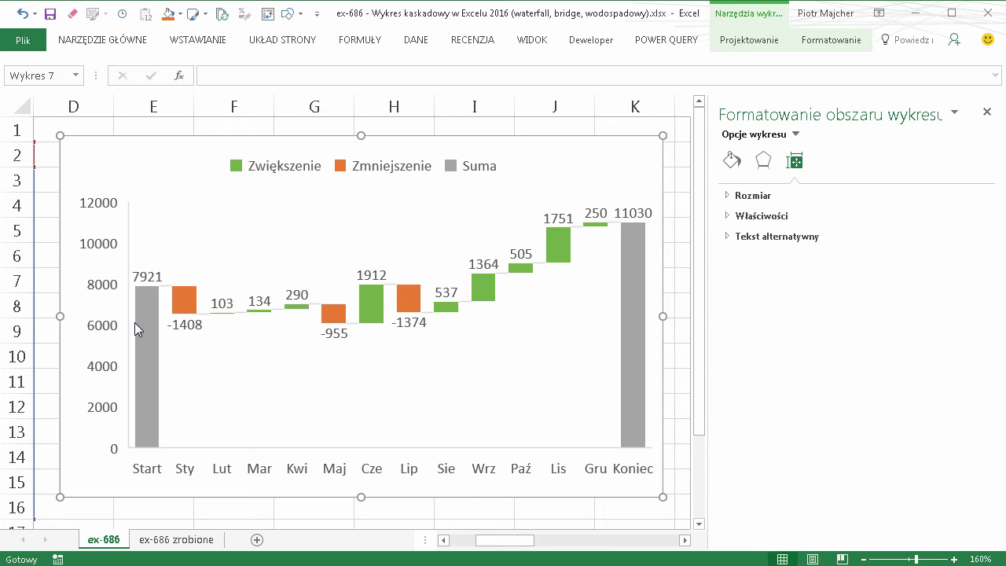
pyautogui.moveTo(623, 326)
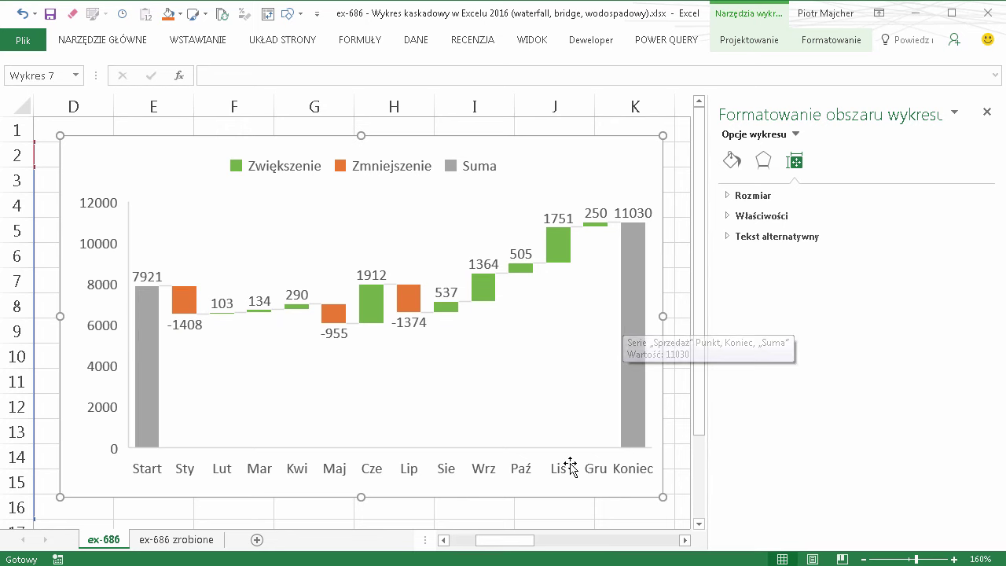
pyautogui.moveTo(521, 540); pyautogui.dragTo(589, 549)
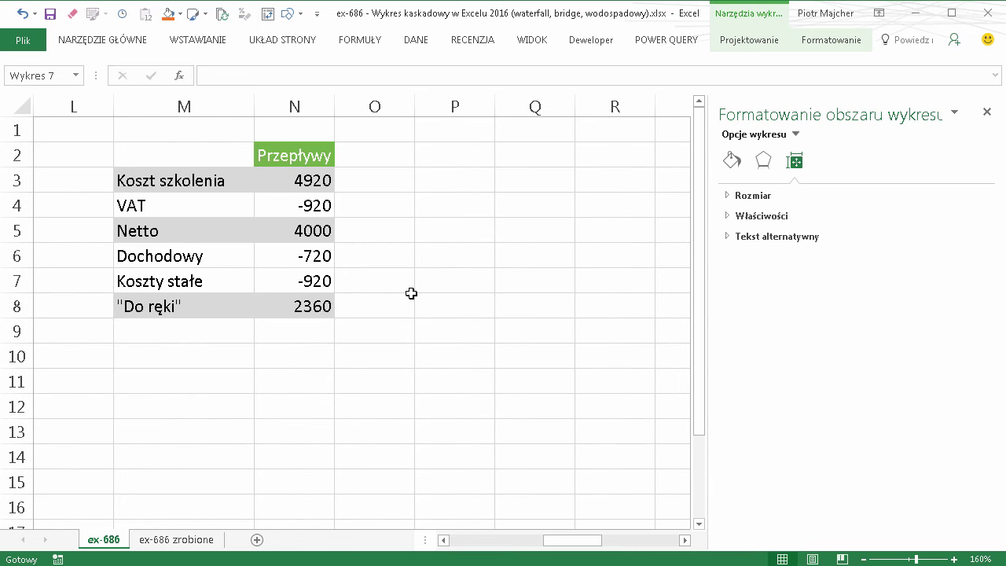
# Insert a Kaskadowy waterfall chart from cell N4 of the Przepływy table
pyautogui.click(313, 208)
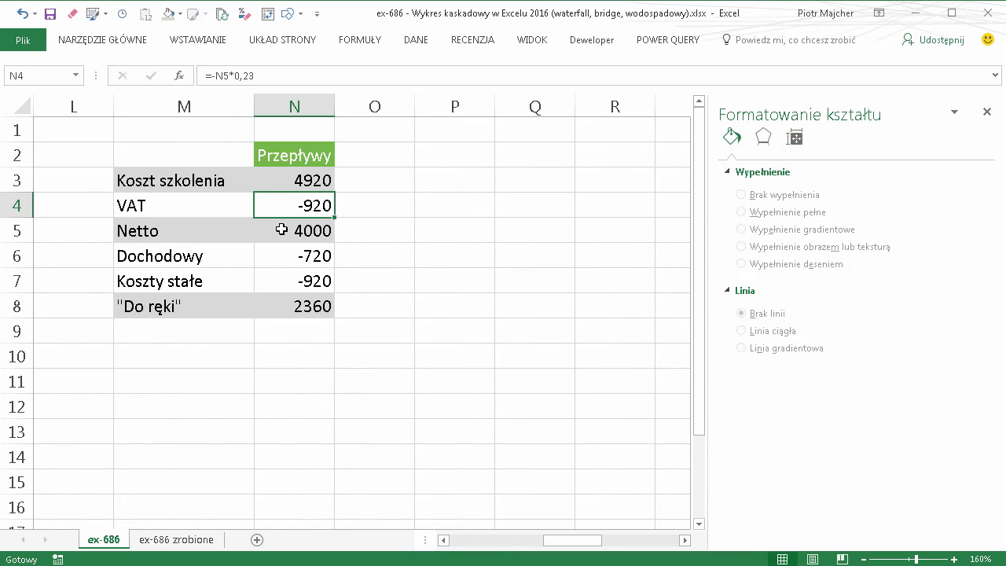
pyautogui.click(204, 39)
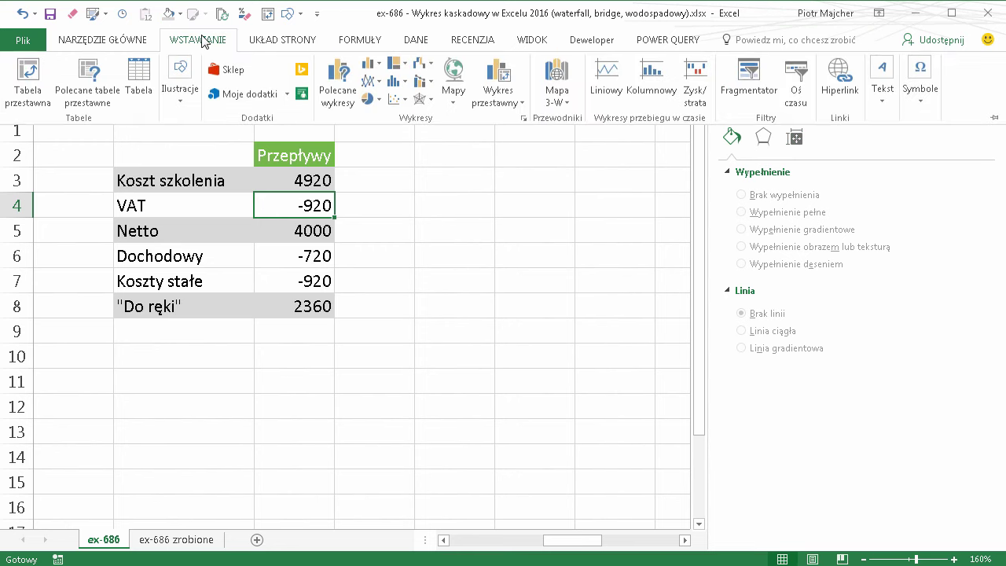
pyautogui.click(431, 69)
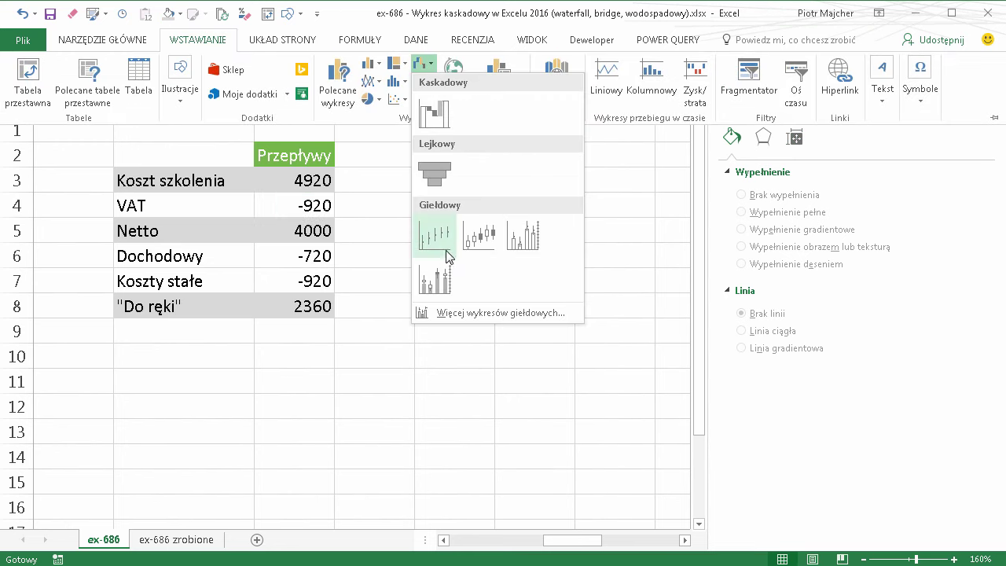
pyautogui.click(444, 116)
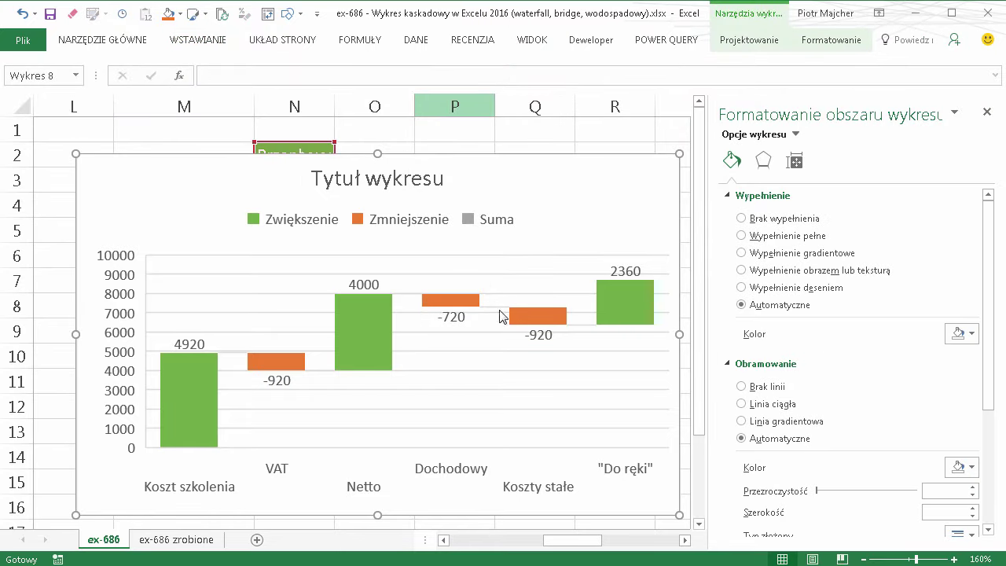
# Delete the cash-flow chart's title and horizontal gridlines
pyautogui.click(440, 184)
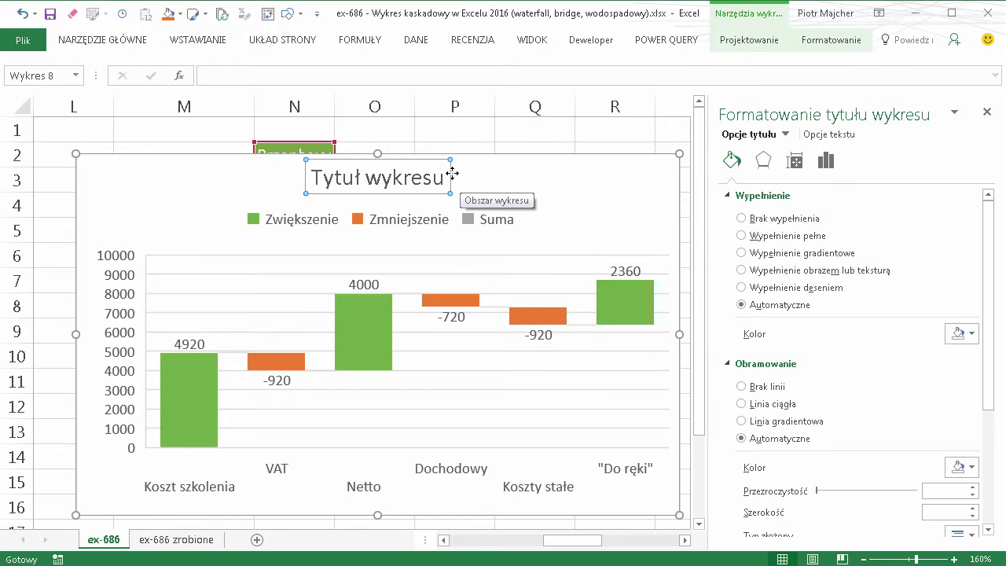
pyautogui.press('Delete')
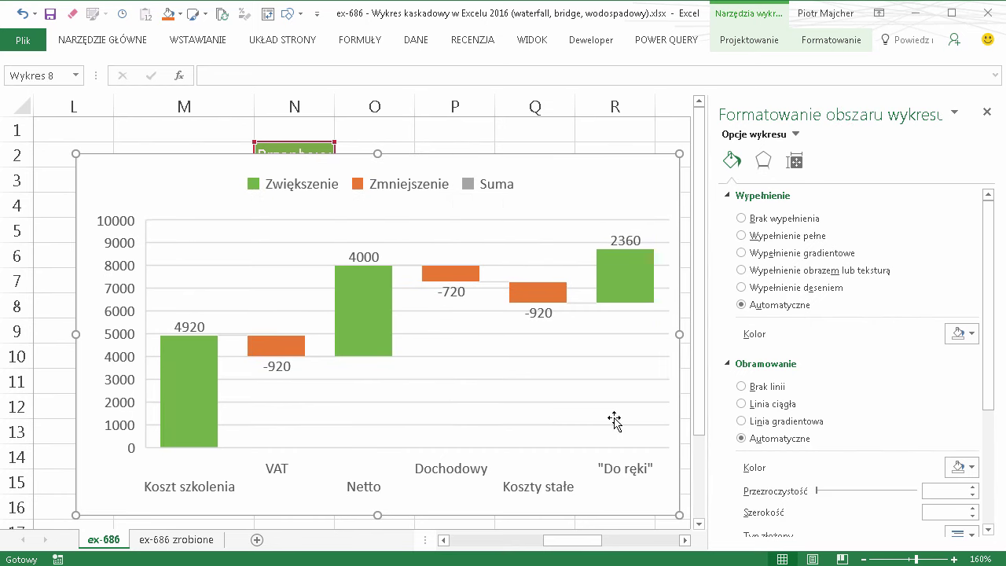
pyautogui.click(615, 380)
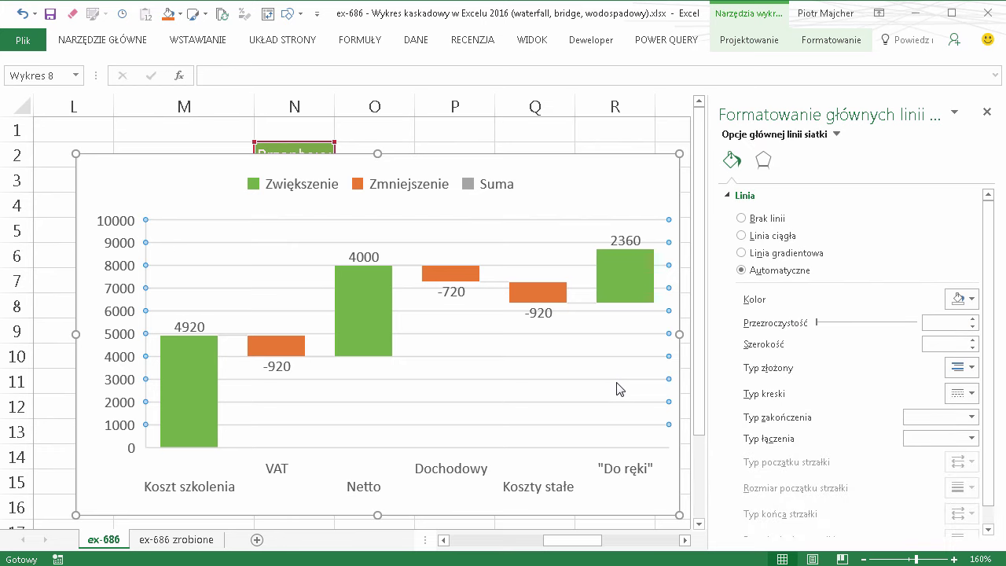
pyautogui.press('Delete')
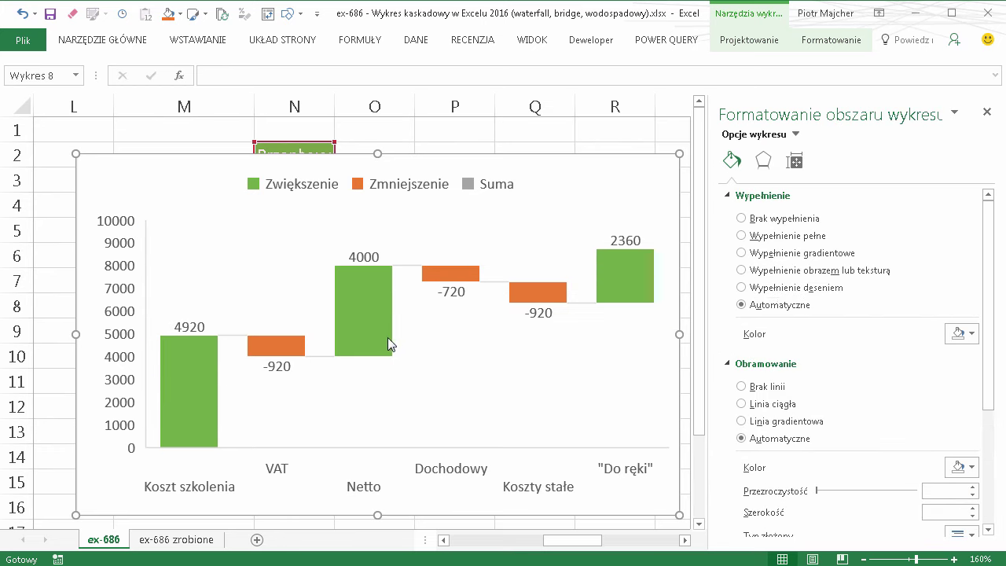
# Set Koszt szkolenia, Netto and "Do ręki" bars as totals with 'Ustaw jako sumę'
pyautogui.click(190, 369)
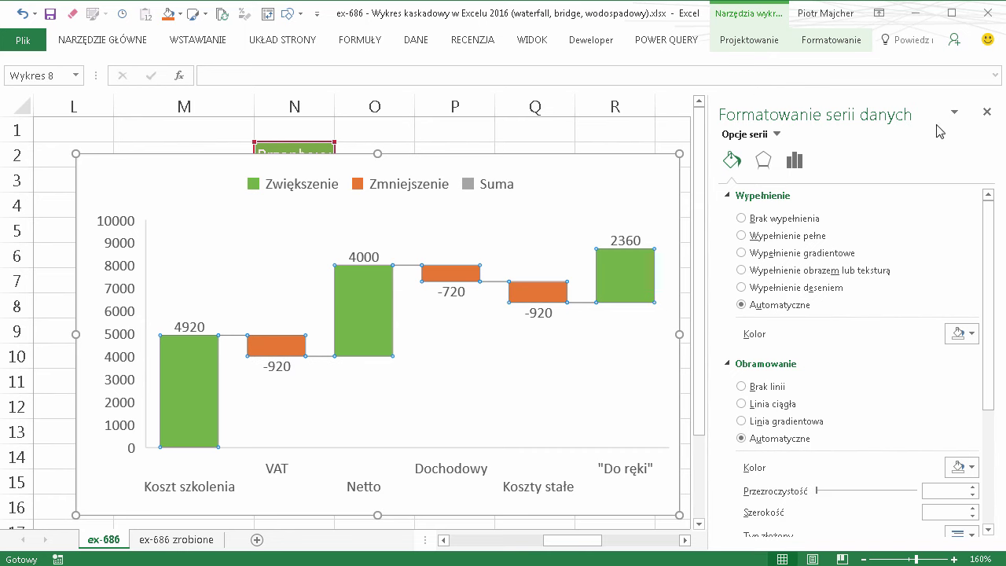
pyautogui.click(192, 369)
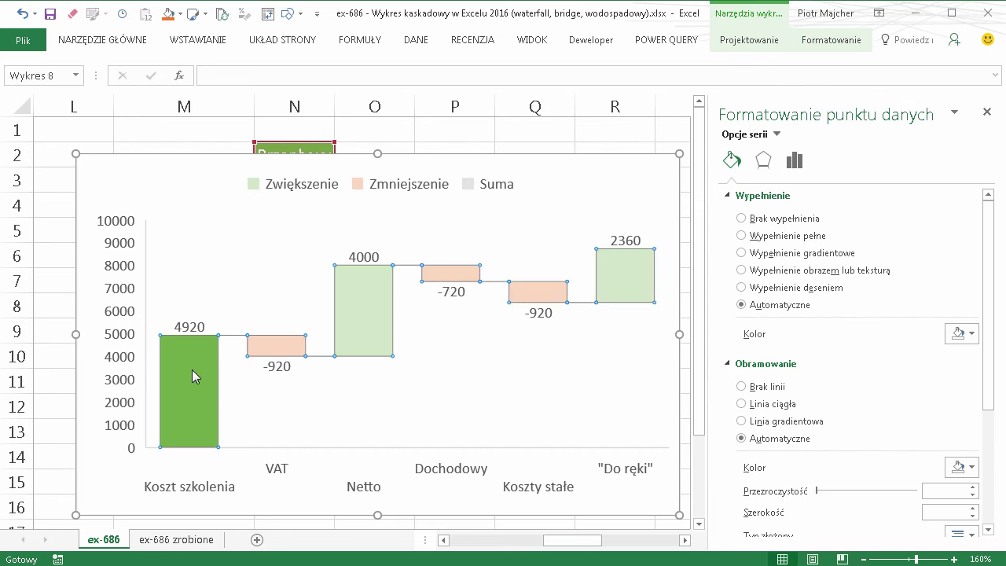
pyautogui.click(795, 161)
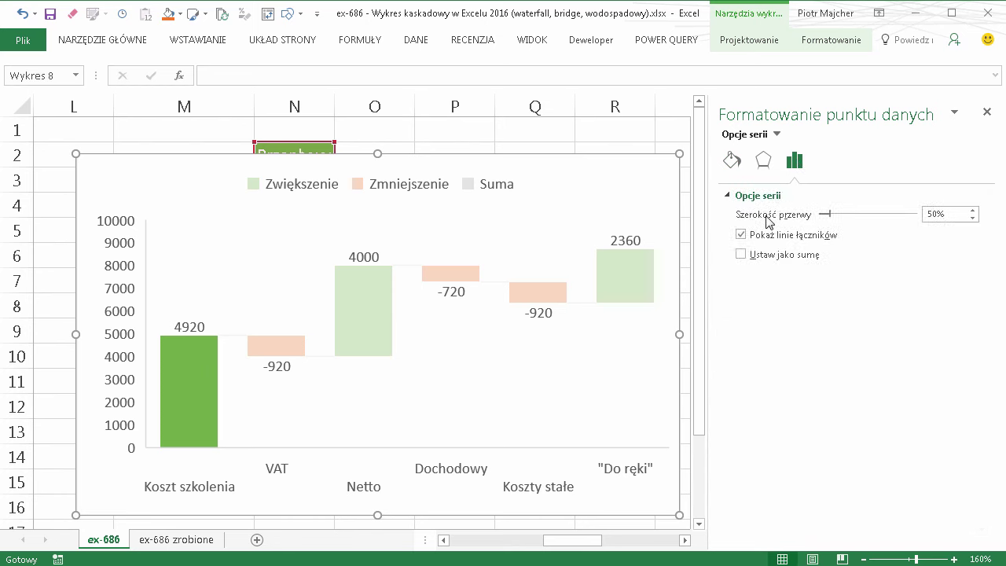
pyautogui.click(740, 254)
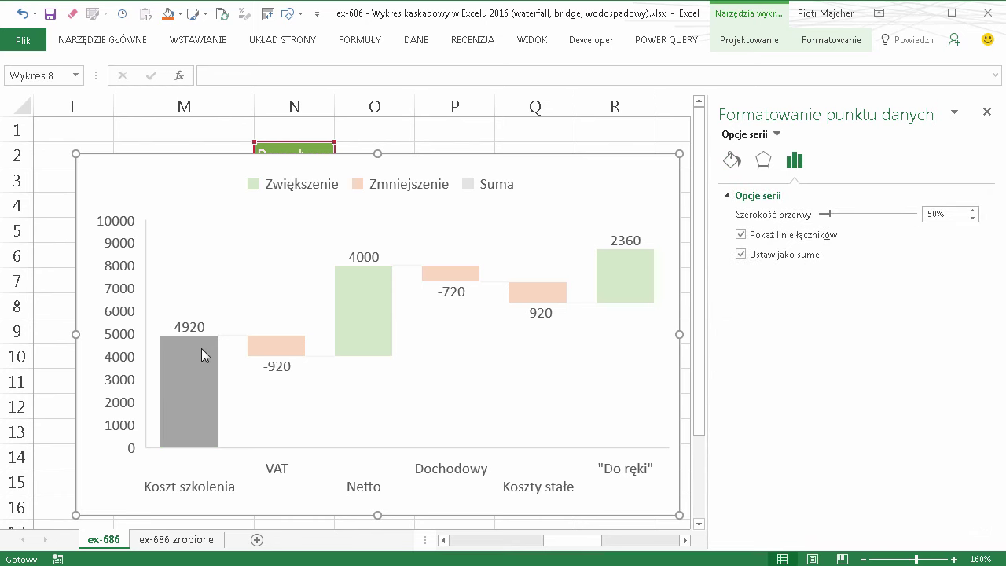
pyautogui.click(370, 297)
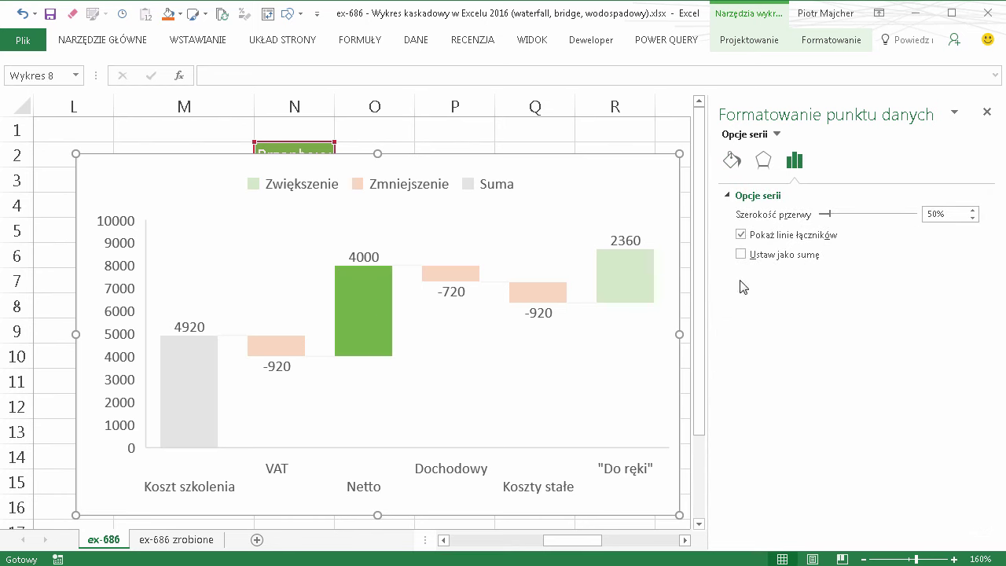
pyautogui.click(740, 254)
pyautogui.click(640, 314)
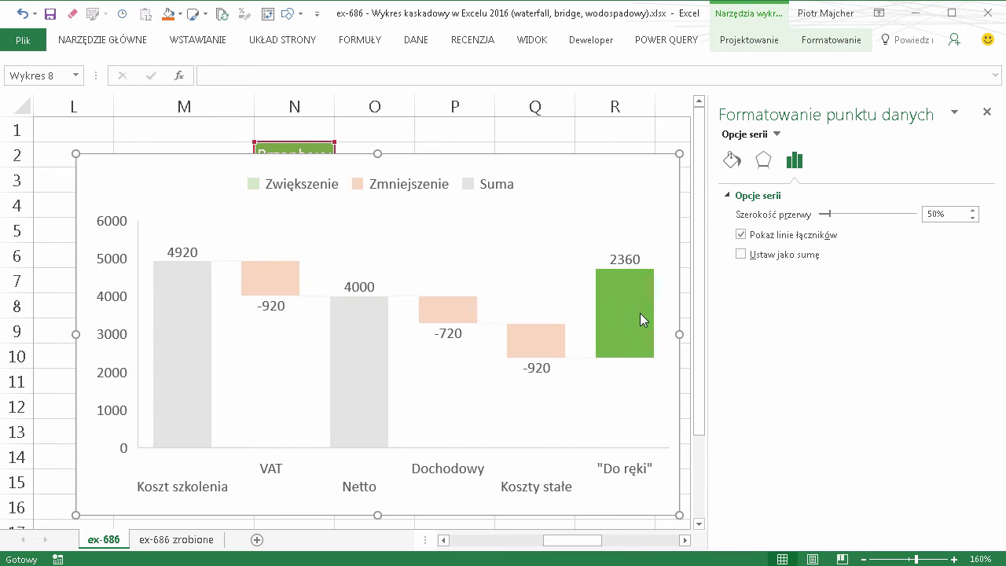
pyautogui.click(783, 255)
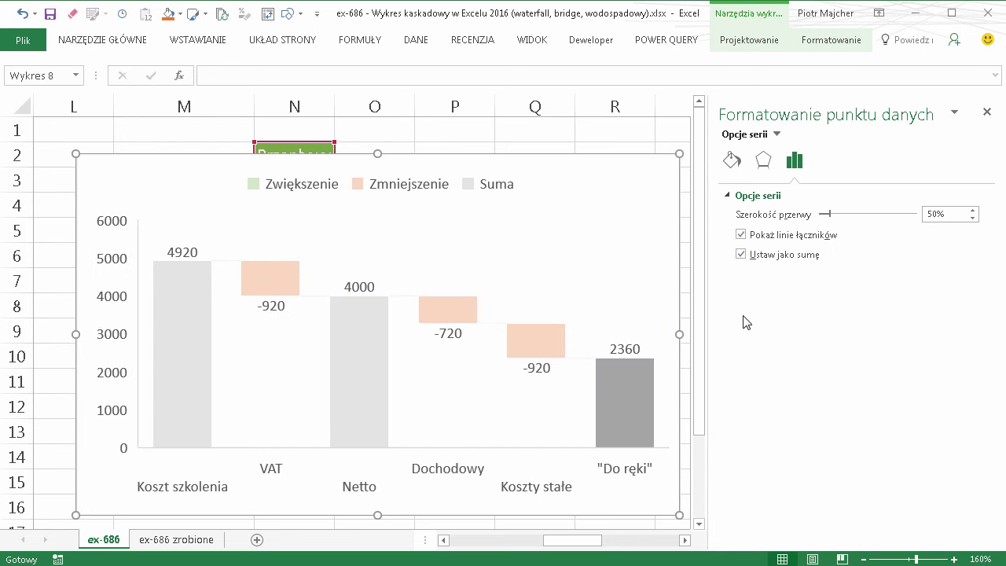
pyautogui.click(644, 198)
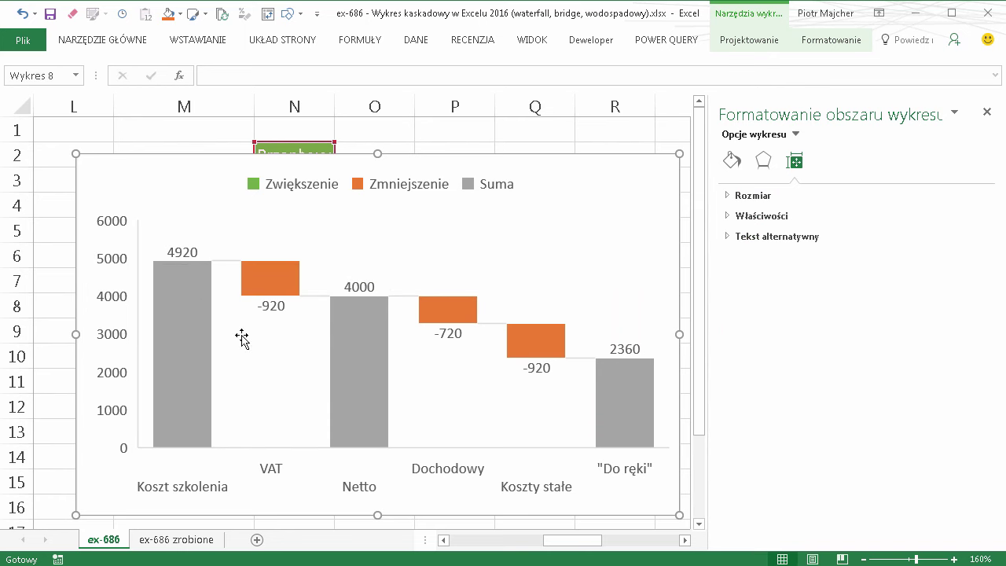
# Scroll right to columns U–AA showing the Zmiany table with quarterly Stan balances
pyautogui.moveTo(620, 412)
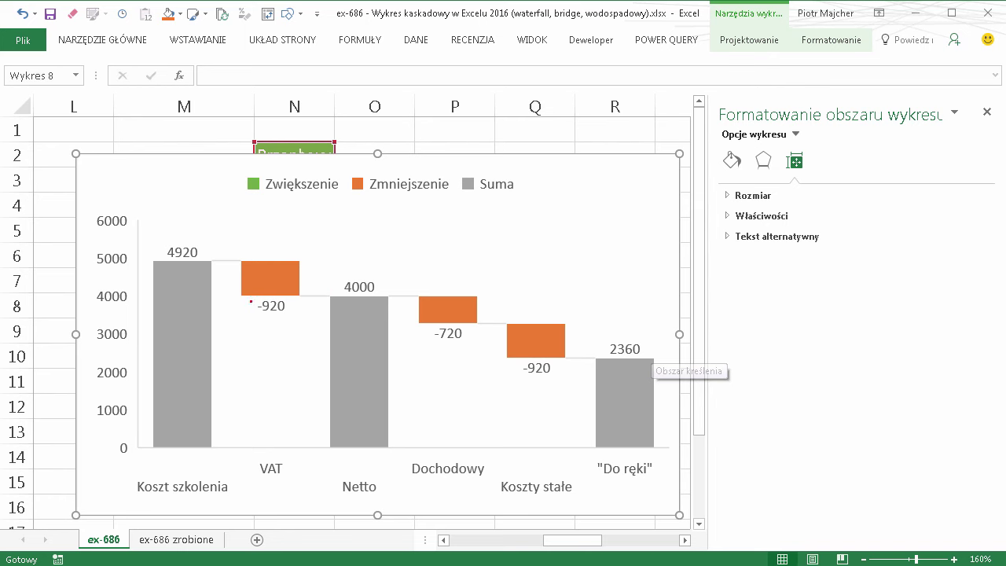
pyautogui.moveTo(251, 301); pyautogui.dragTo(224, 398)
pyautogui.moveTo(445, 334); pyautogui.dragTo(418, 390)
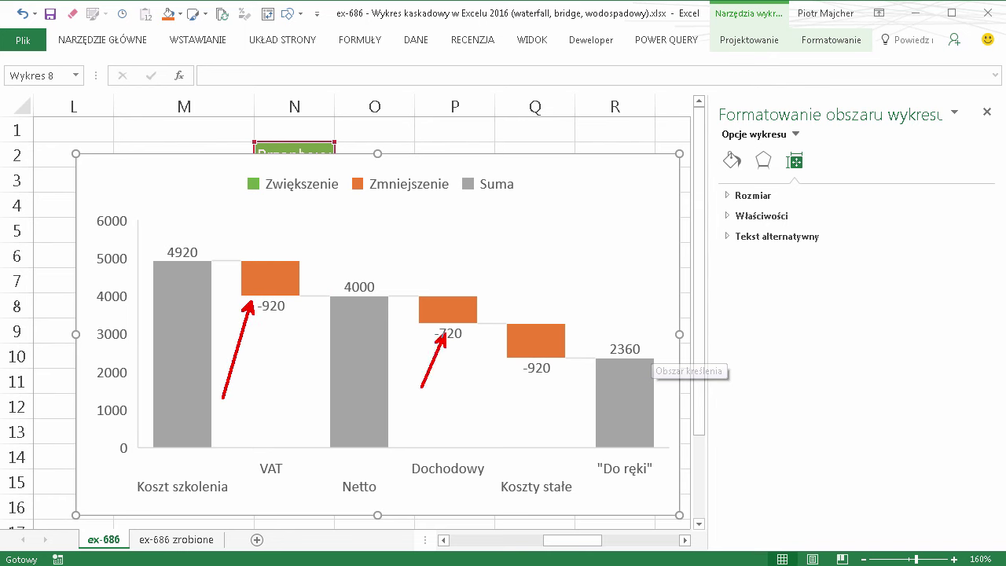
pyautogui.moveTo(542, 378); pyautogui.dragTo(497, 440)
pyautogui.moveTo(595, 541); pyautogui.dragTo(703, 560)
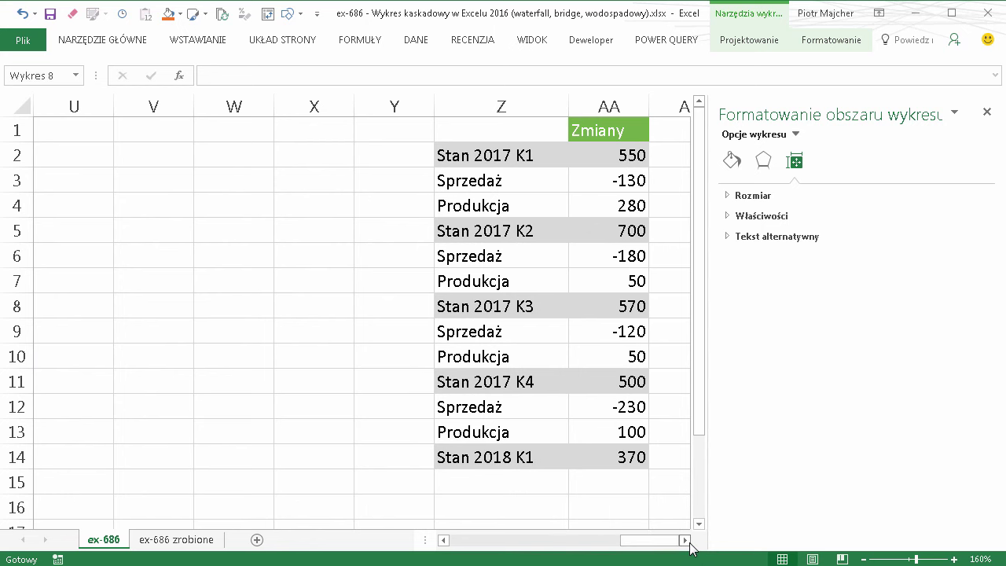
# Bring the Zmiany table fully into view, select cell AA4 and show the Wstawianie chart options
pyautogui.click(687, 541)
pyautogui.click(685, 541)
pyautogui.click(685, 541)
pyautogui.click(685, 541)
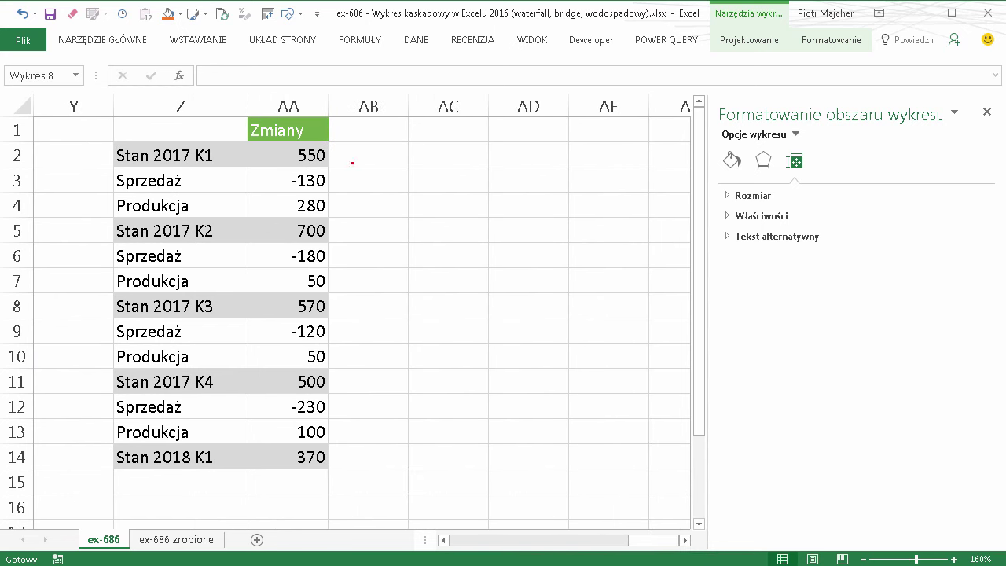
pyautogui.moveTo(353, 154); pyautogui.dragTo(418, 165)
pyautogui.moveTo(336, 231); pyautogui.dragTo(370, 239)
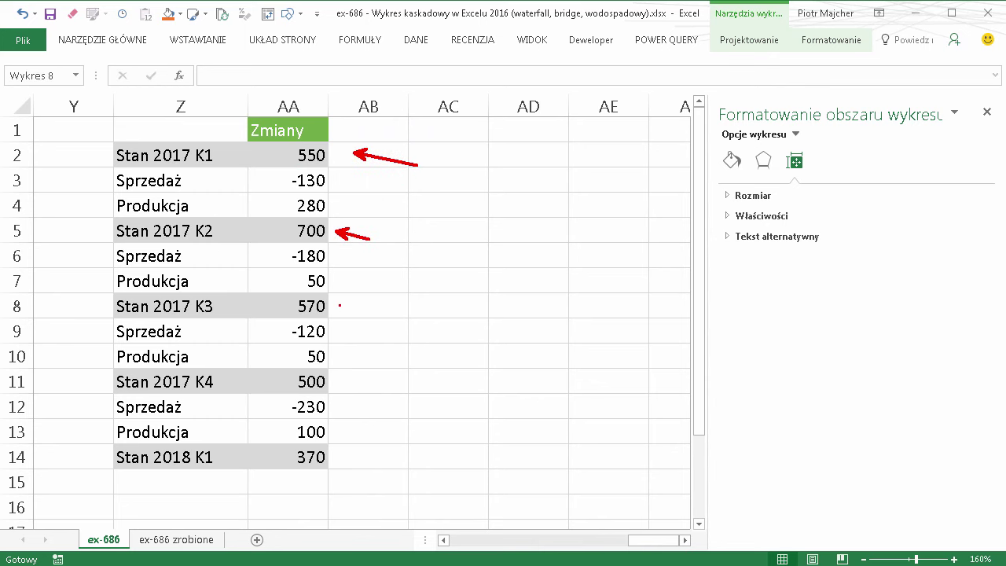
pyautogui.moveTo(341, 307); pyautogui.dragTo(376, 318)
pyautogui.moveTo(352, 385); pyautogui.dragTo(383, 390)
pyautogui.moveTo(335, 182); pyautogui.dragTo(400, 181)
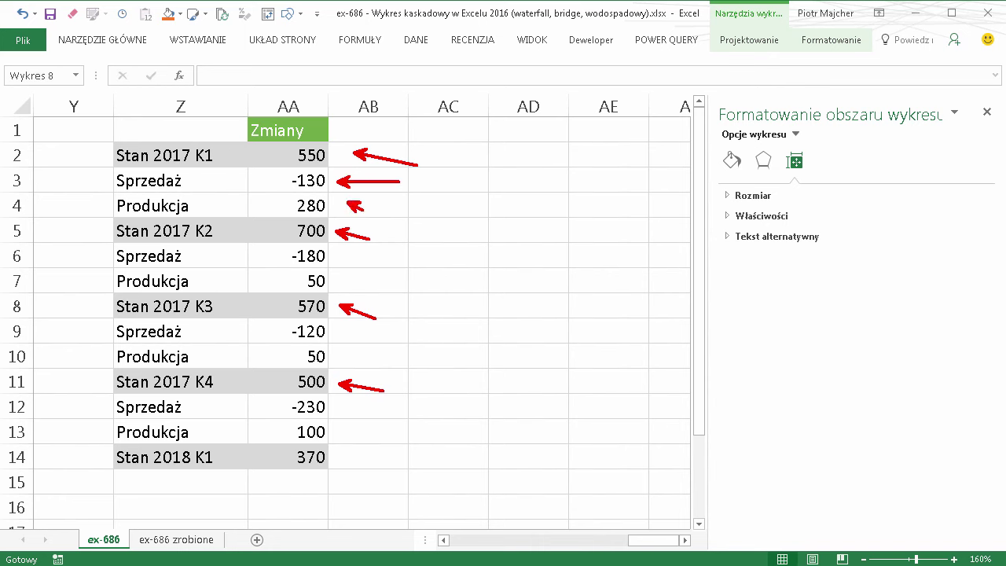
pyautogui.click(278, 203)
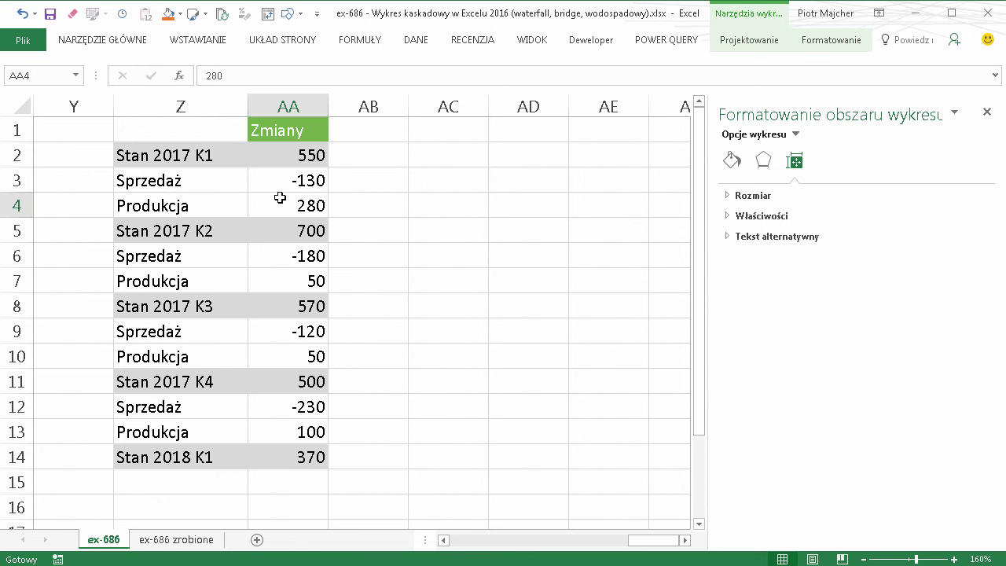
pyautogui.click(206, 43)
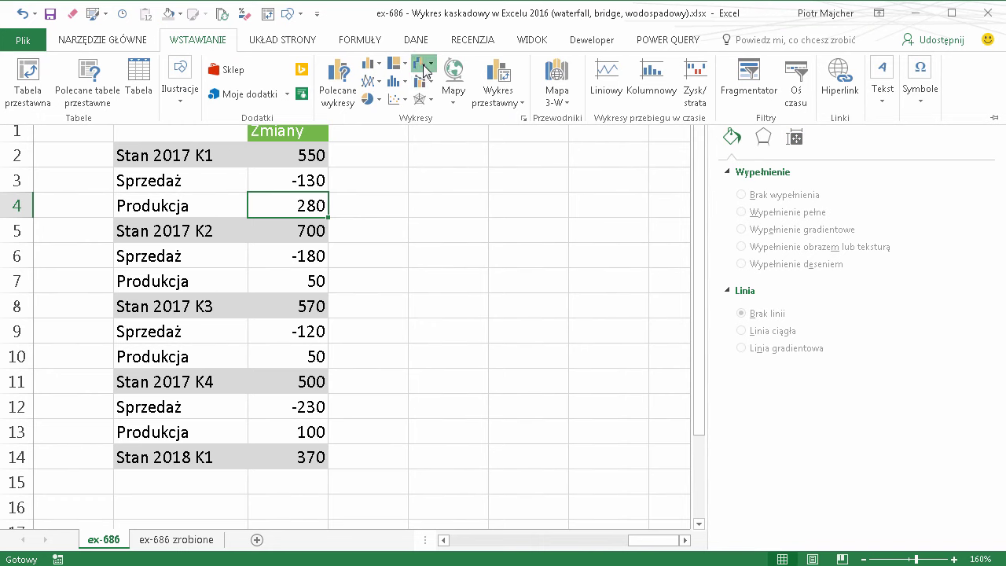
# Insert a Kaskadowy waterfall chart of the Zmiany data titled 'Stany magazynowe'
pyautogui.click(422, 65)
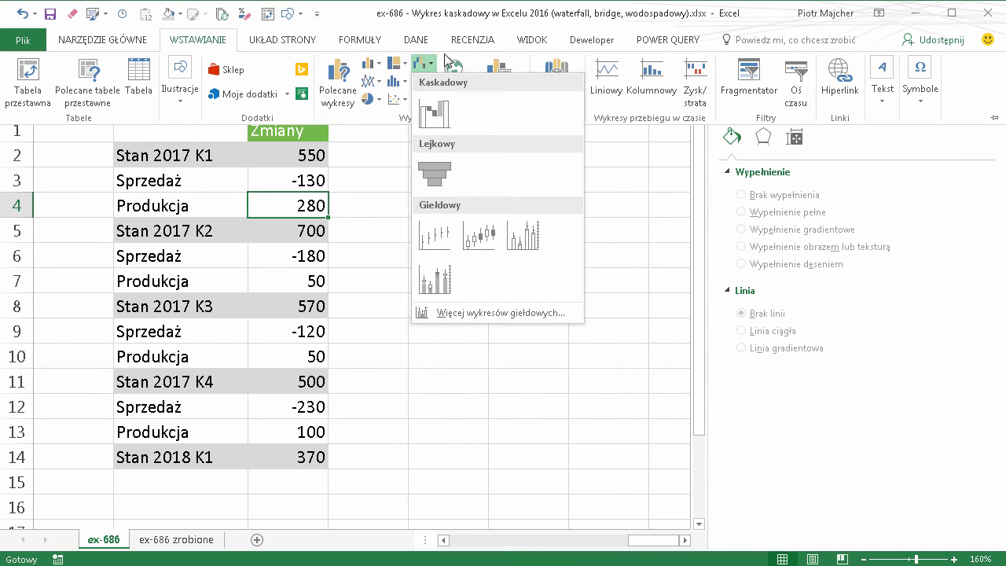
pyautogui.click(434, 114)
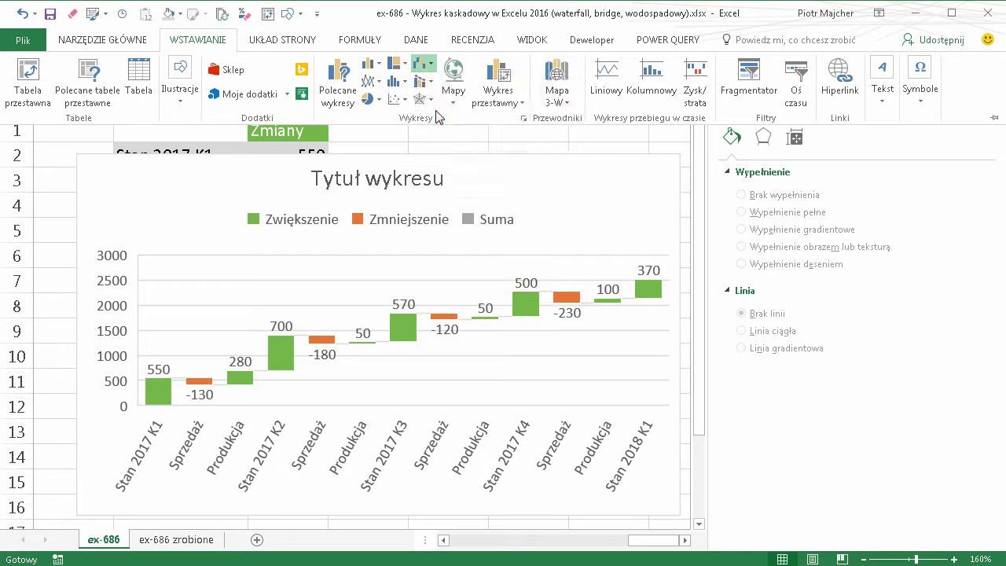
pyautogui.click(416, 183)
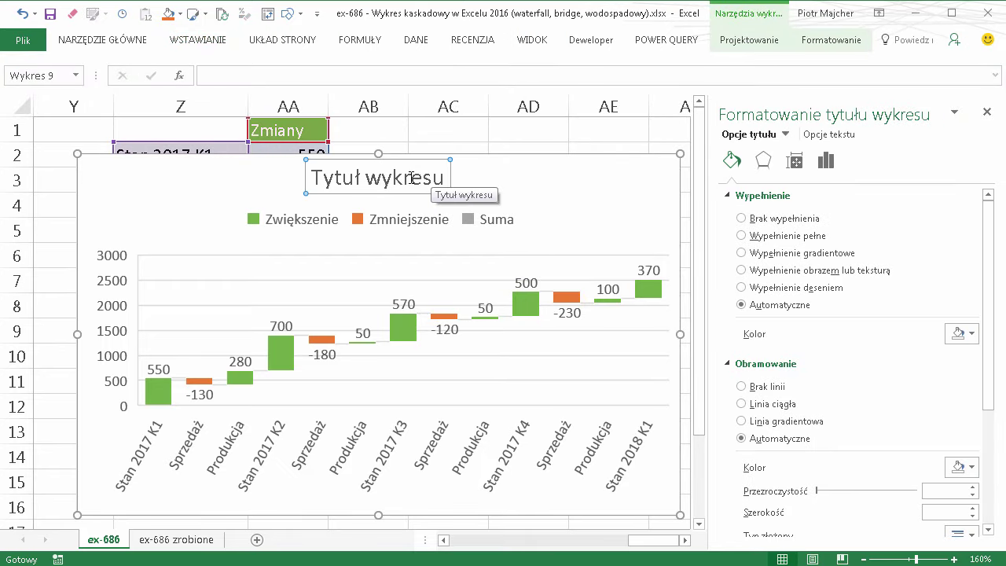
pyautogui.moveTo(313, 178); pyautogui.dragTo(468, 189)
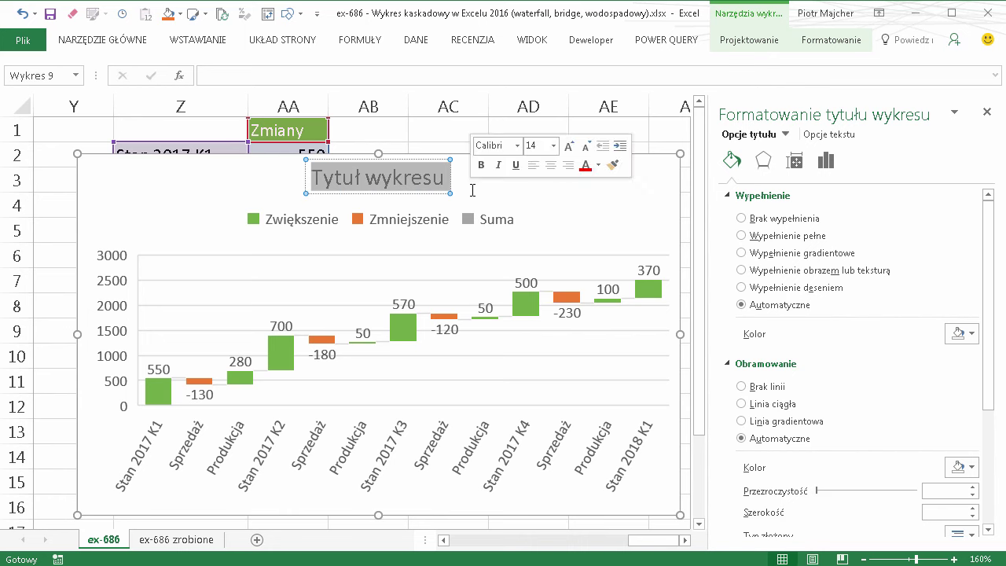
pyautogui.write('Sta')
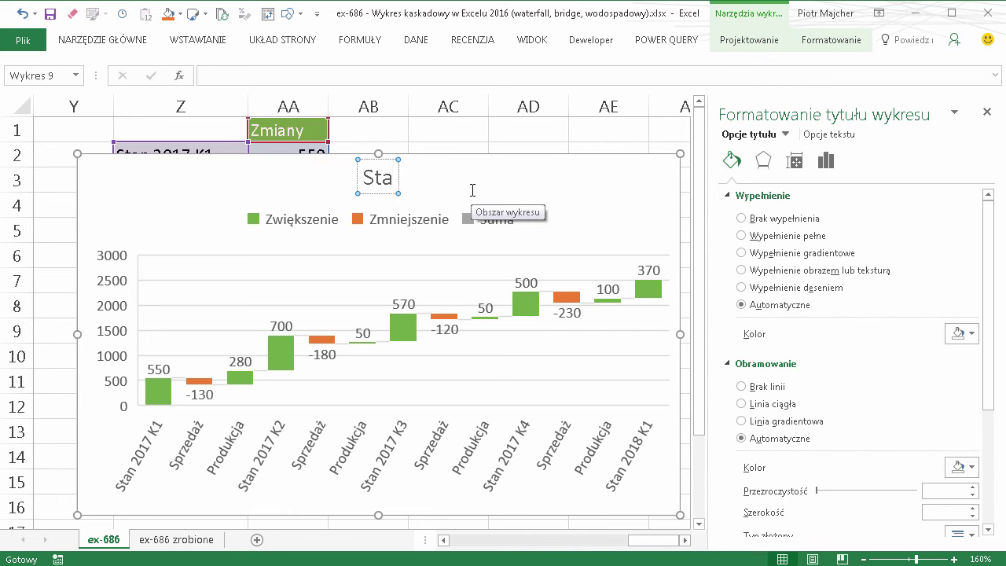
pyautogui.write('ny magaz')
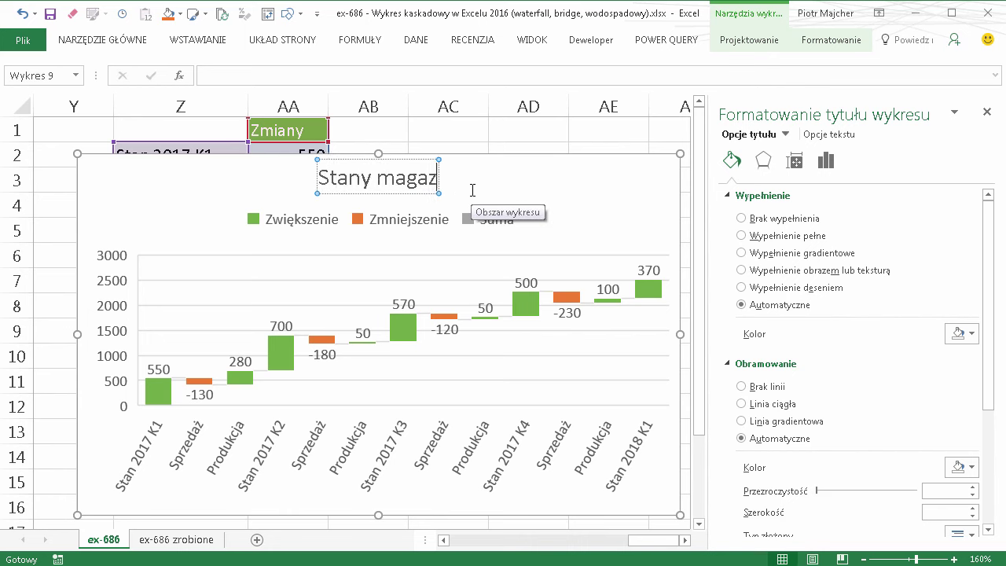
pyautogui.write('ynowe')
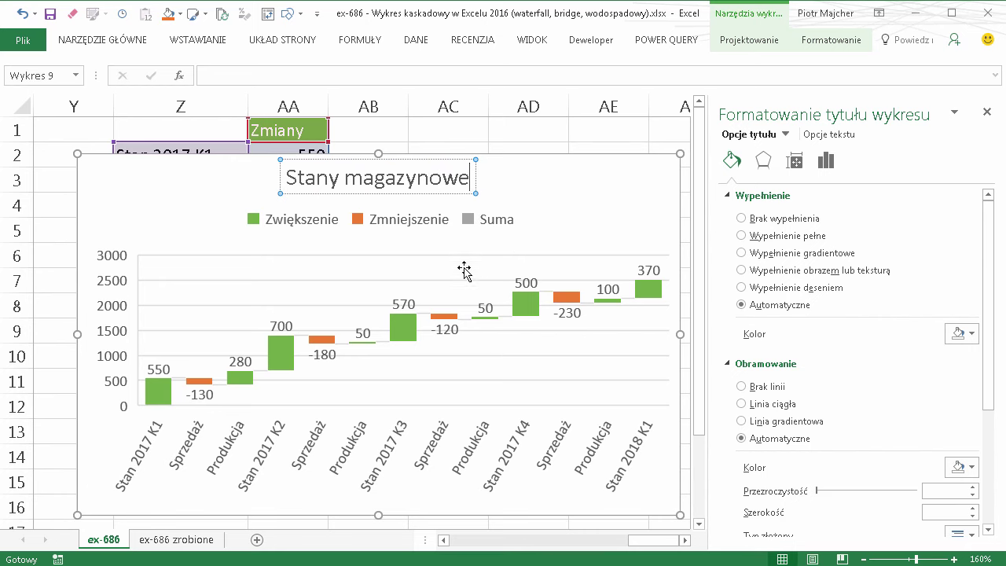
# Finish editing the 'Stany magazynowe' chart title and deselect the chart
pyautogui.click(398, 280)
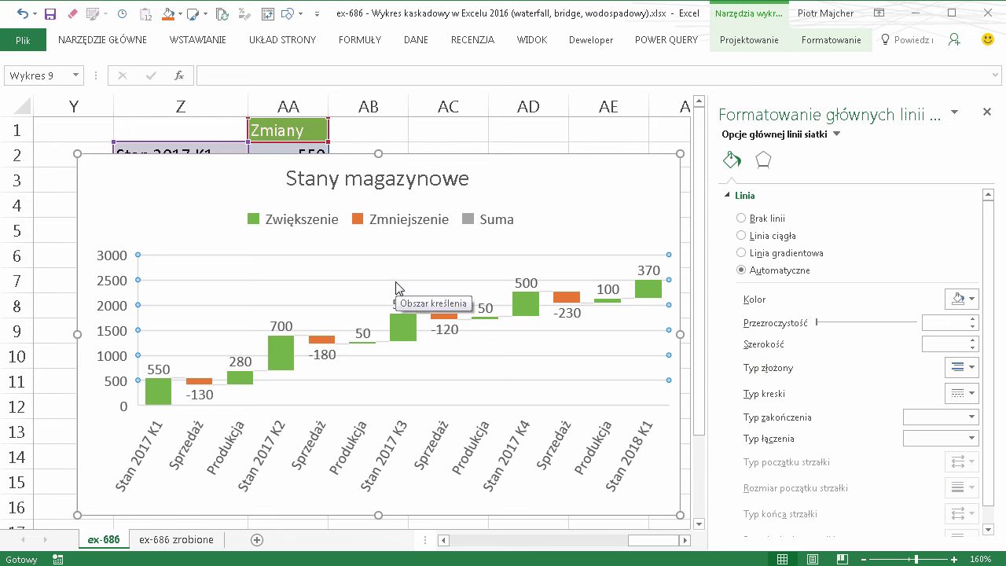
pyautogui.click(398, 288)
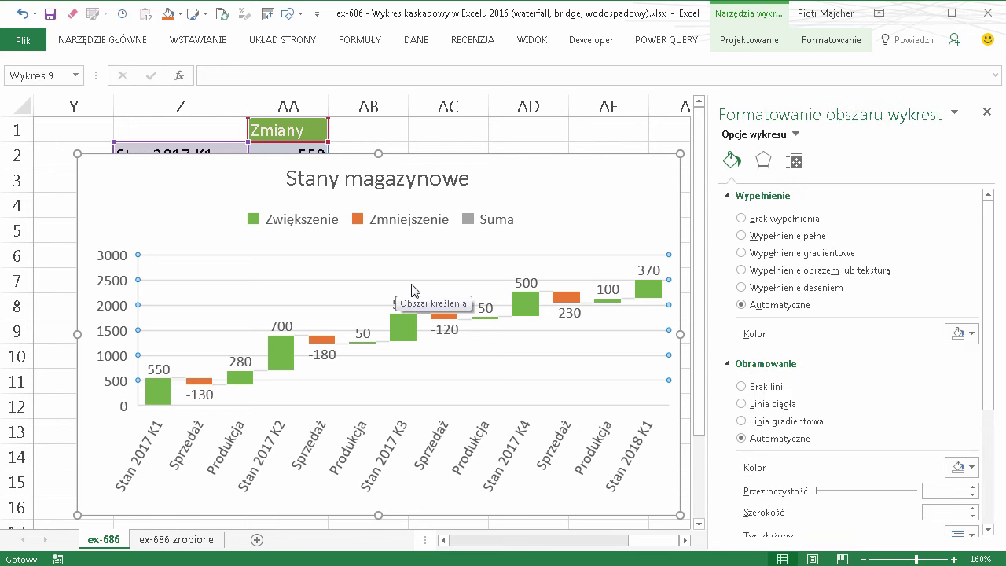
pyautogui.click(643, 134)
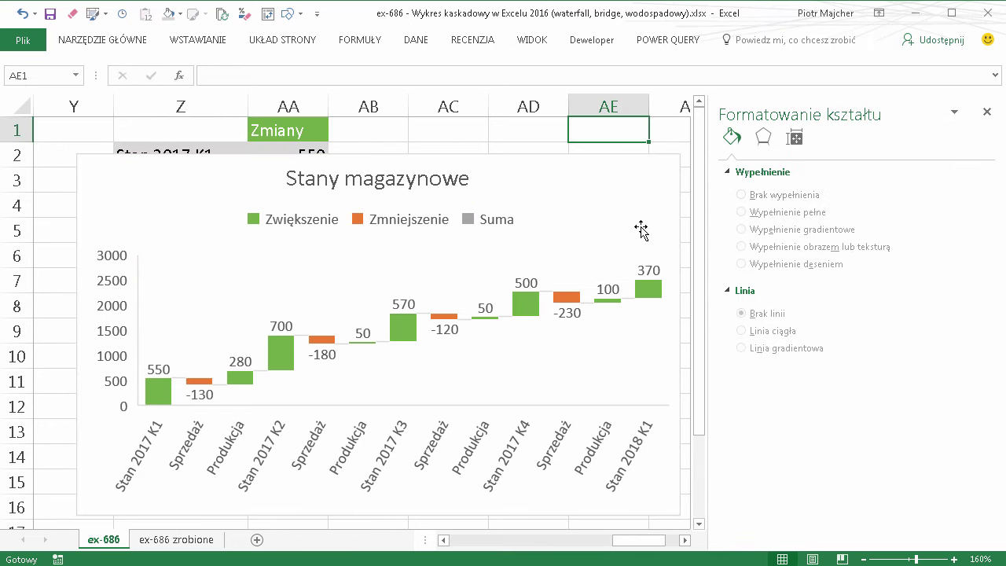
# Widen the chart by dragging its right edge outward, then select the Zmiany series
pyautogui.click(675, 359)
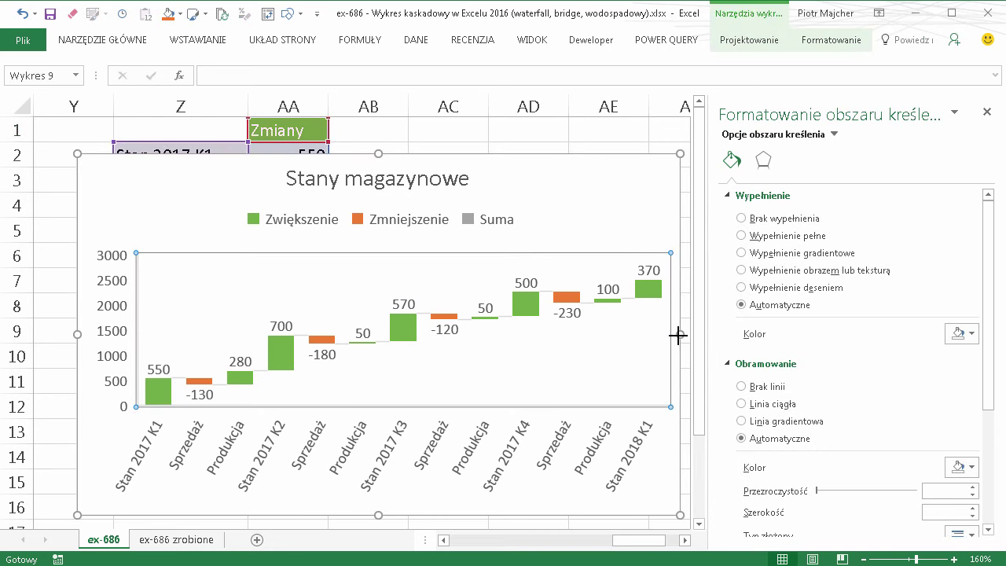
pyautogui.moveTo(680, 334); pyautogui.dragTo(717, 334)
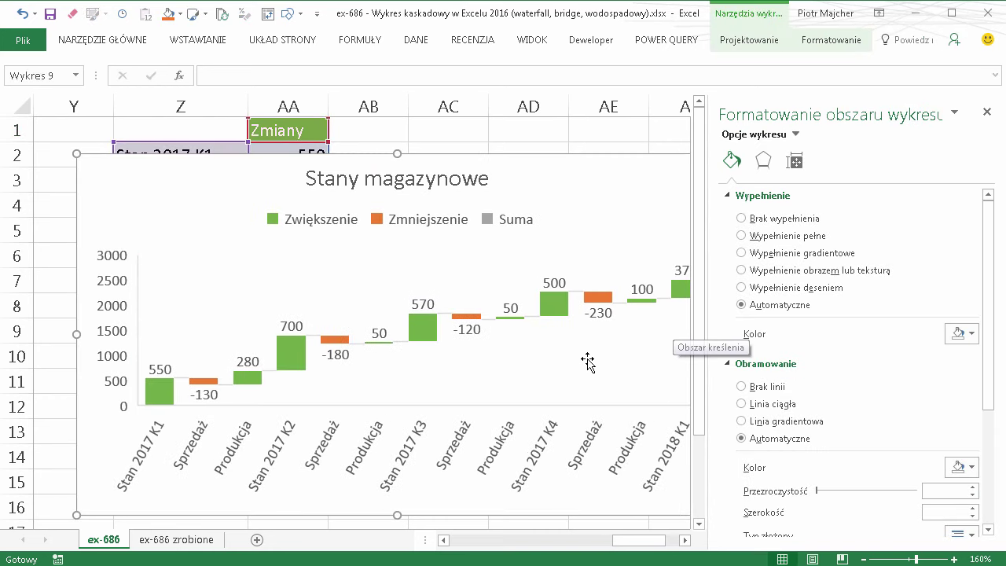
pyautogui.click(168, 395)
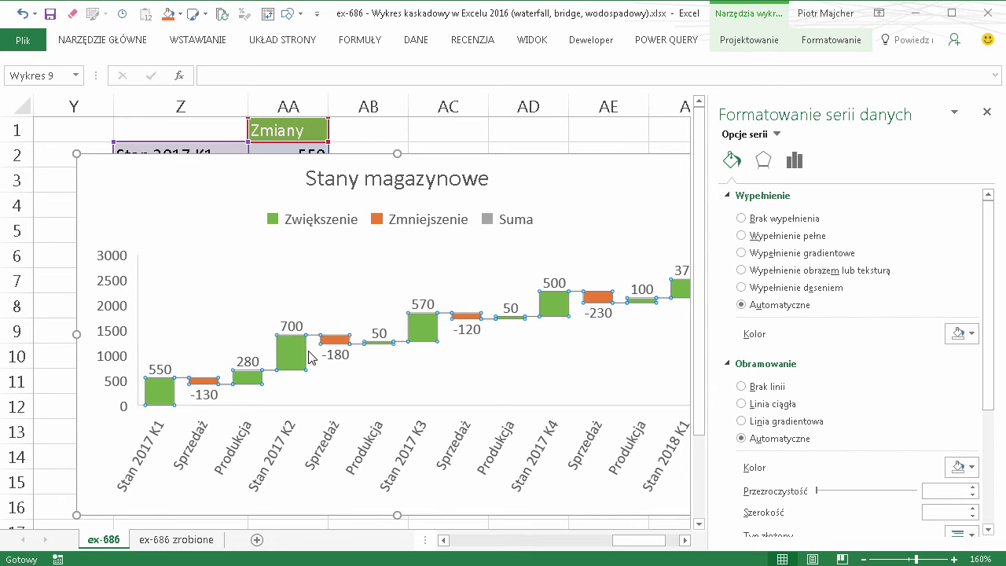
pyautogui.moveTo(160, 387)
# In Opcje serii, set the Stan 2017 K1, K2 and K3 bars as totals (Ustaw jako sumę)
pyautogui.click(796, 161)
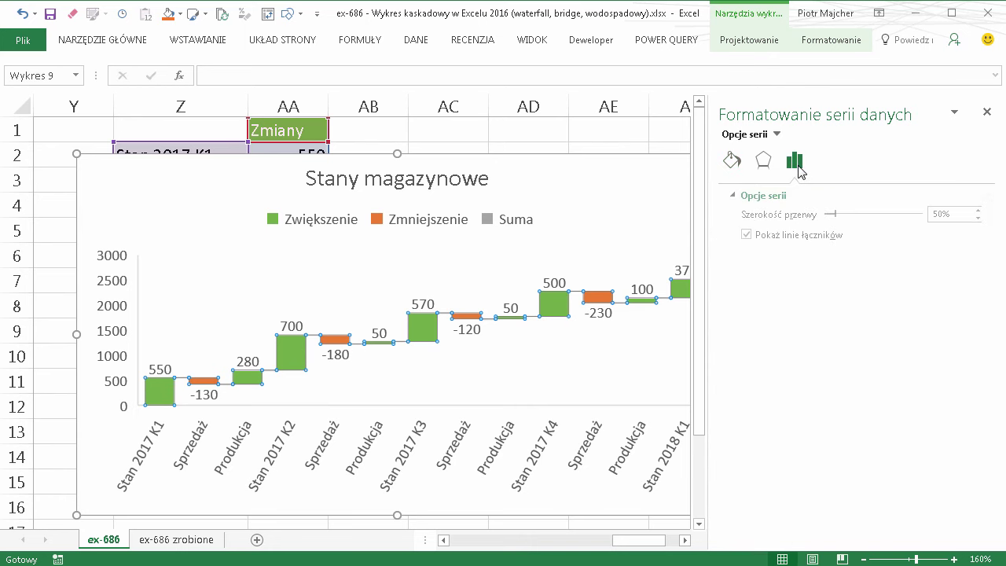
pyautogui.click(164, 392)
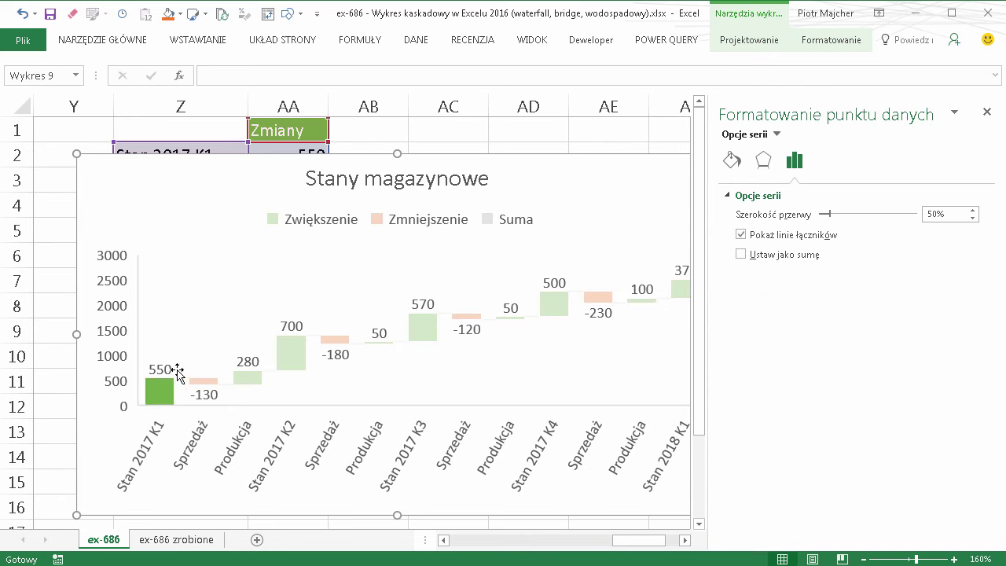
pyautogui.click(745, 256)
pyautogui.click(291, 356)
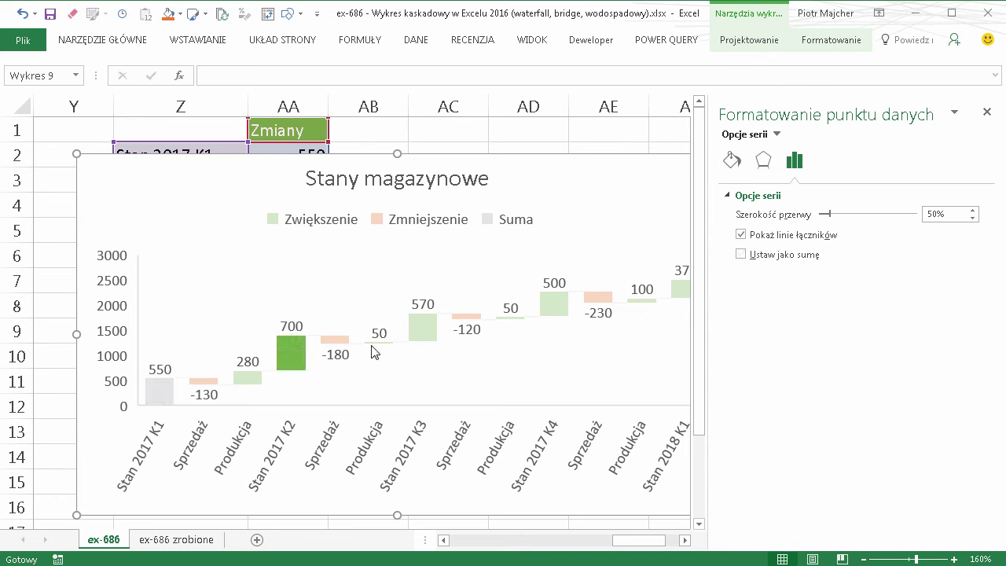
pyautogui.click(767, 257)
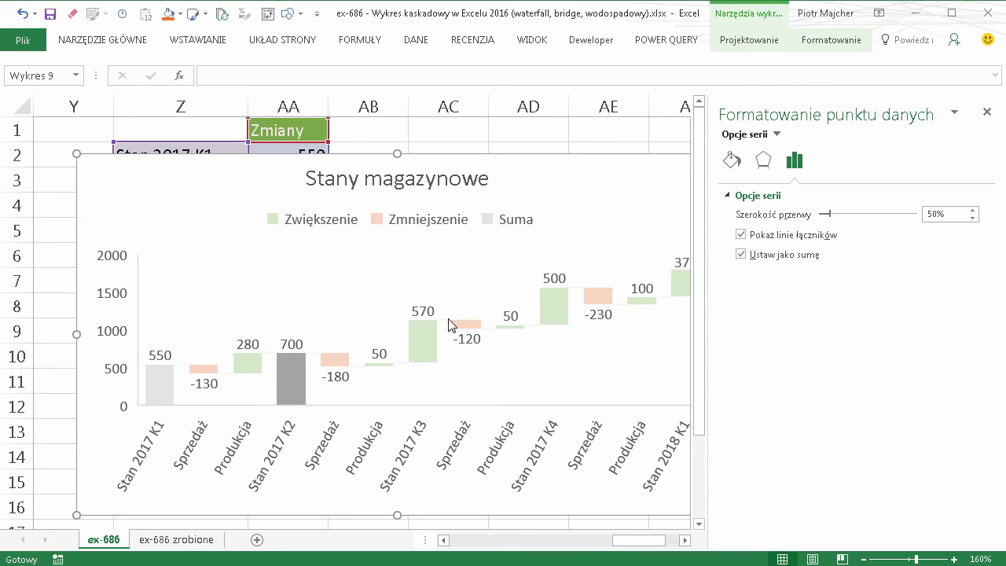
pyautogui.click(429, 329)
pyautogui.click(757, 257)
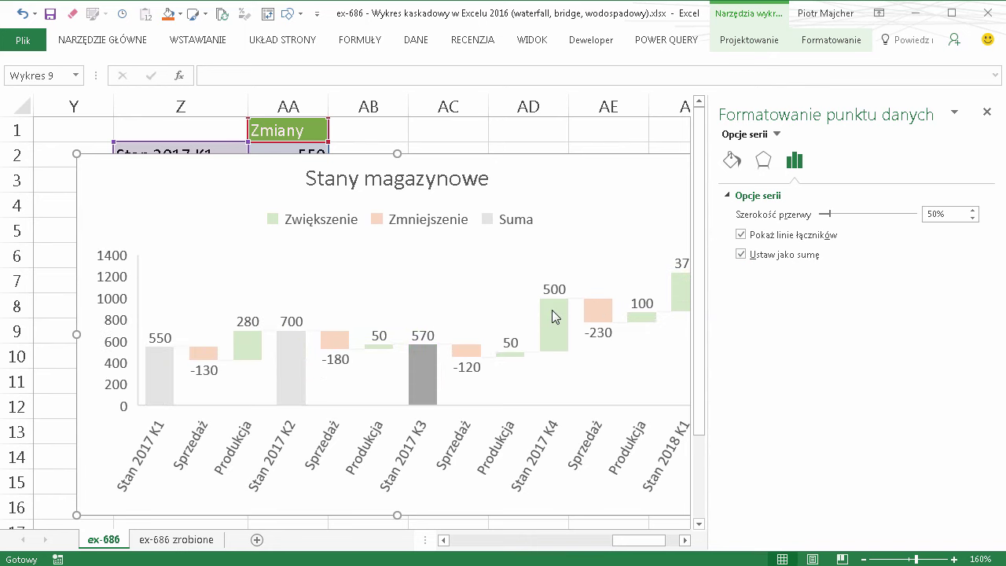
# Set the Stan 2017 K4 and Stan 2018 K1 bars as totals as well
pyautogui.click(551, 310)
pyautogui.click(780, 256)
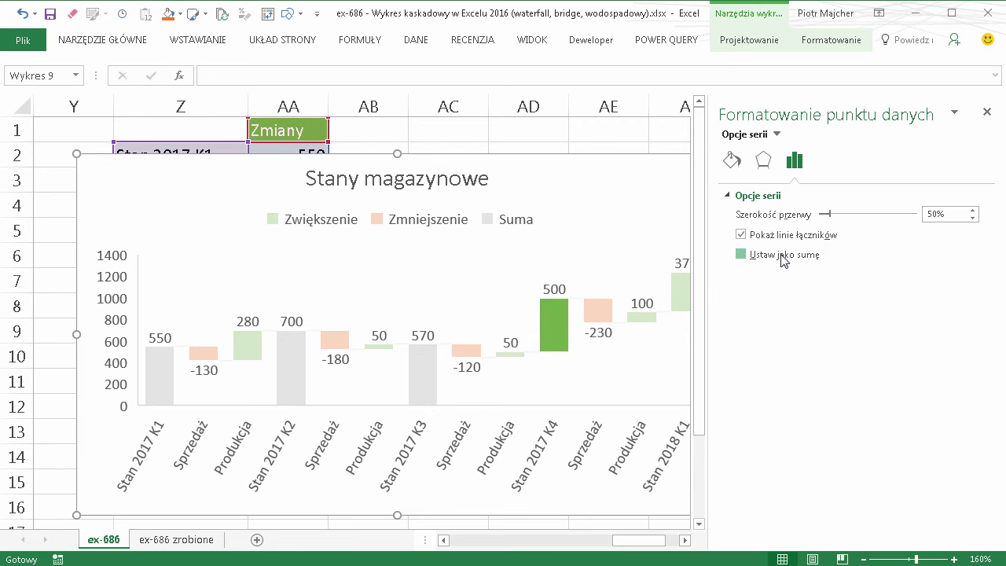
pyautogui.click(679, 308)
pyautogui.click(687, 540)
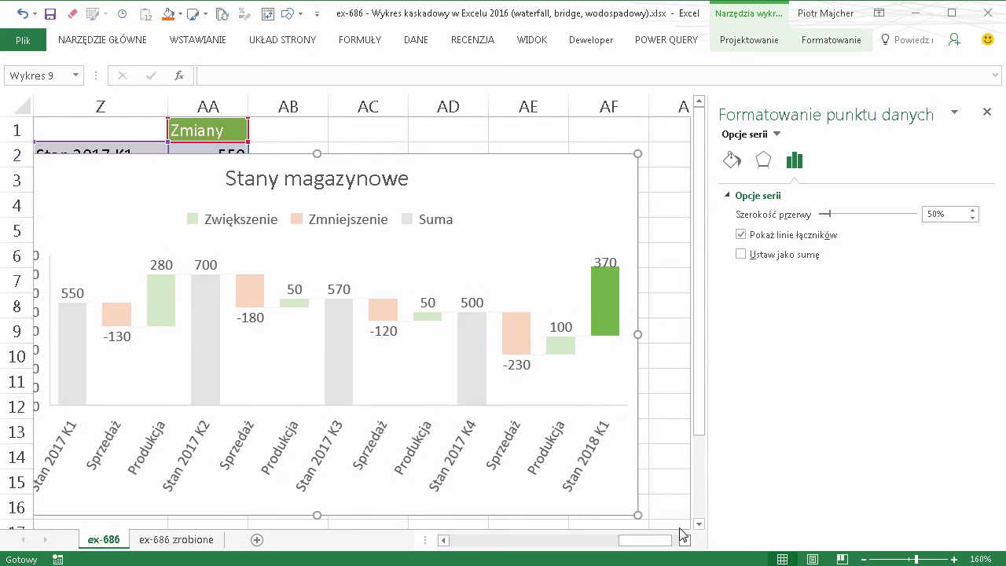
pyautogui.click(770, 258)
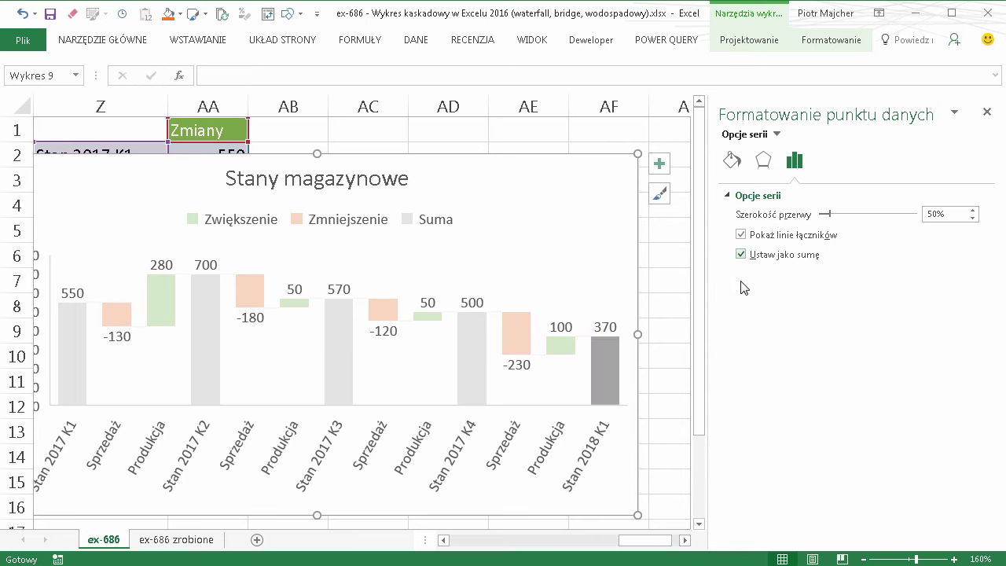